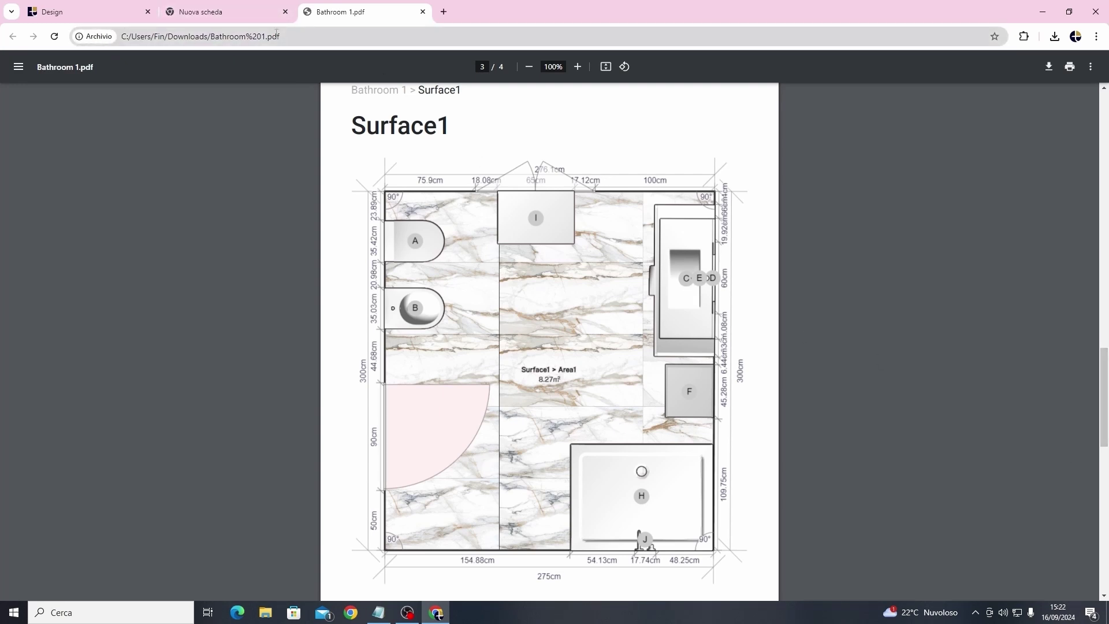
Scroll Bathroom 1.pdf to page 4, showing Area1's Grid pattern, #0a0a0a grout and 2 mm grout
{"action": "left_click_drag", "start_coordinate": [302, 36], "coordinate": [276, 33]}
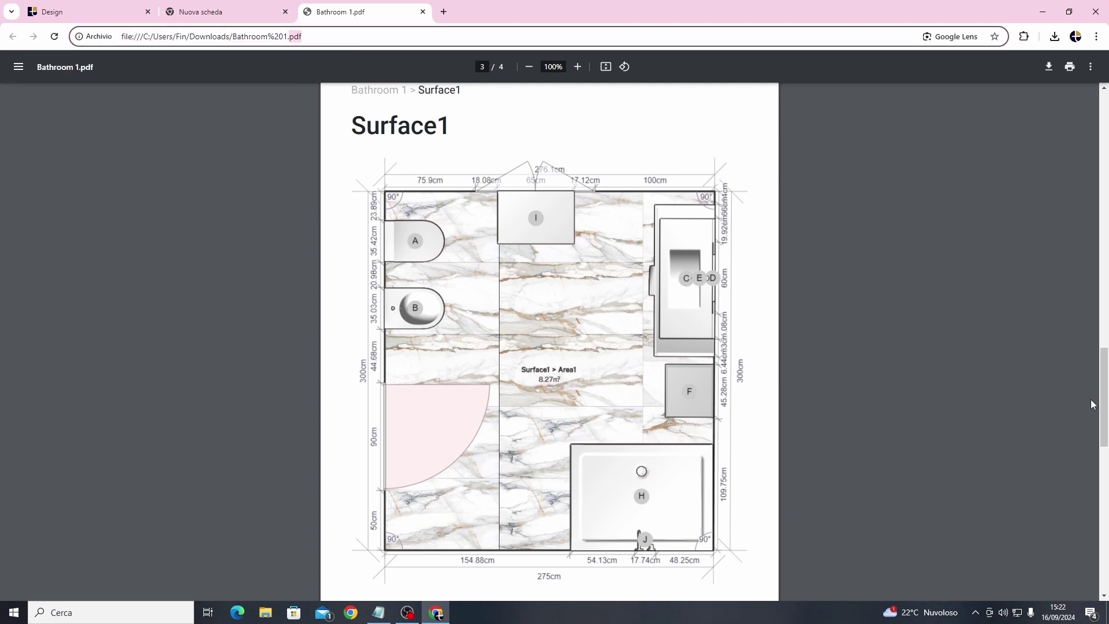
{"action": "left_click_drag", "start_coordinate": [1099, 391], "coordinate": [1021, 119]}
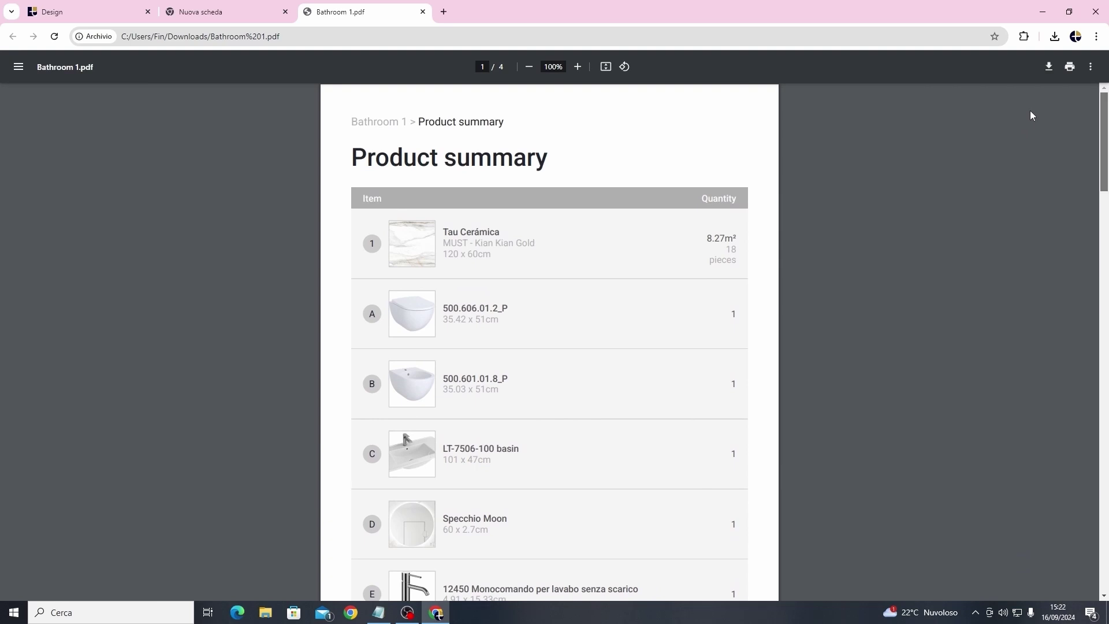
{"action": "left_click_drag", "start_coordinate": [1047, 124], "coordinate": [1106, 490]}
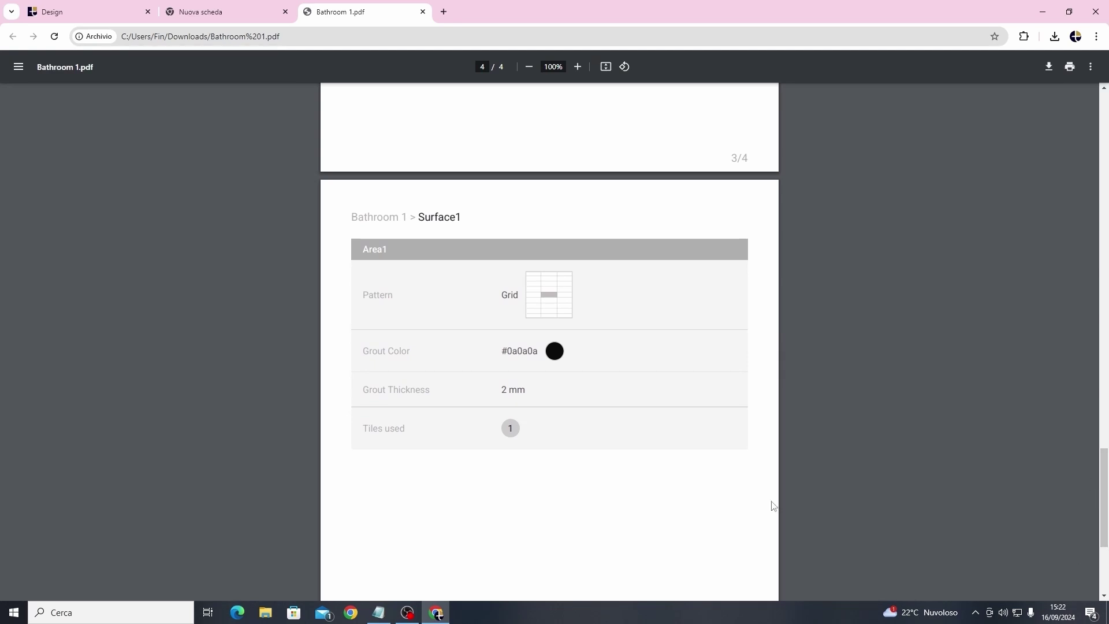
Close the blank tab and sign in to TileLook Planner with the current account
{"action": "left_click", "coordinate": [285, 11]}
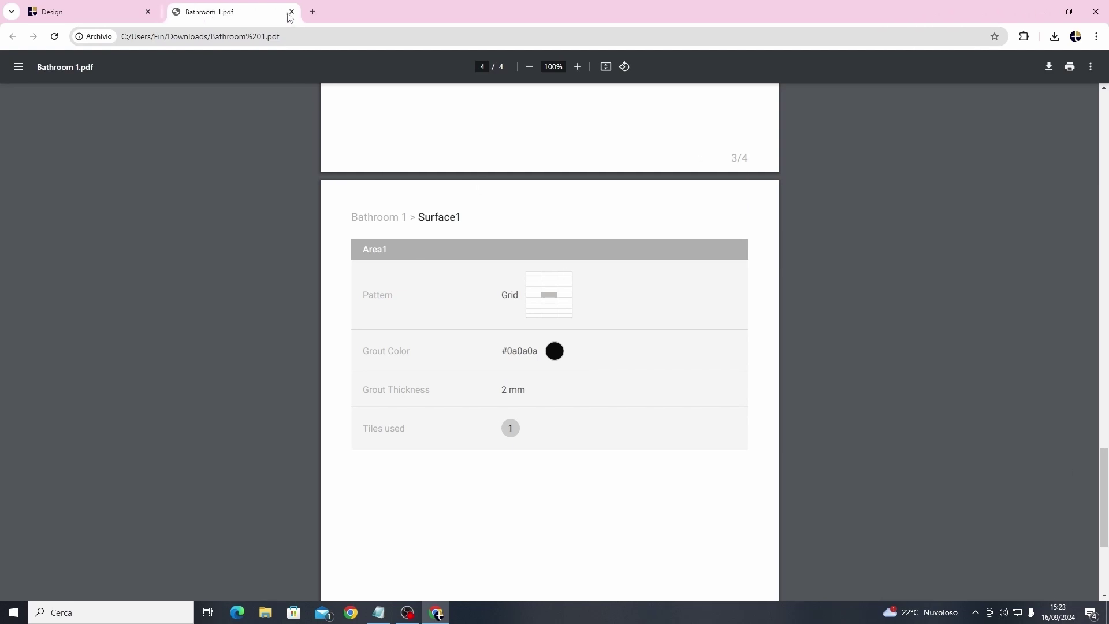
{"action": "left_click", "coordinate": [65, 5]}
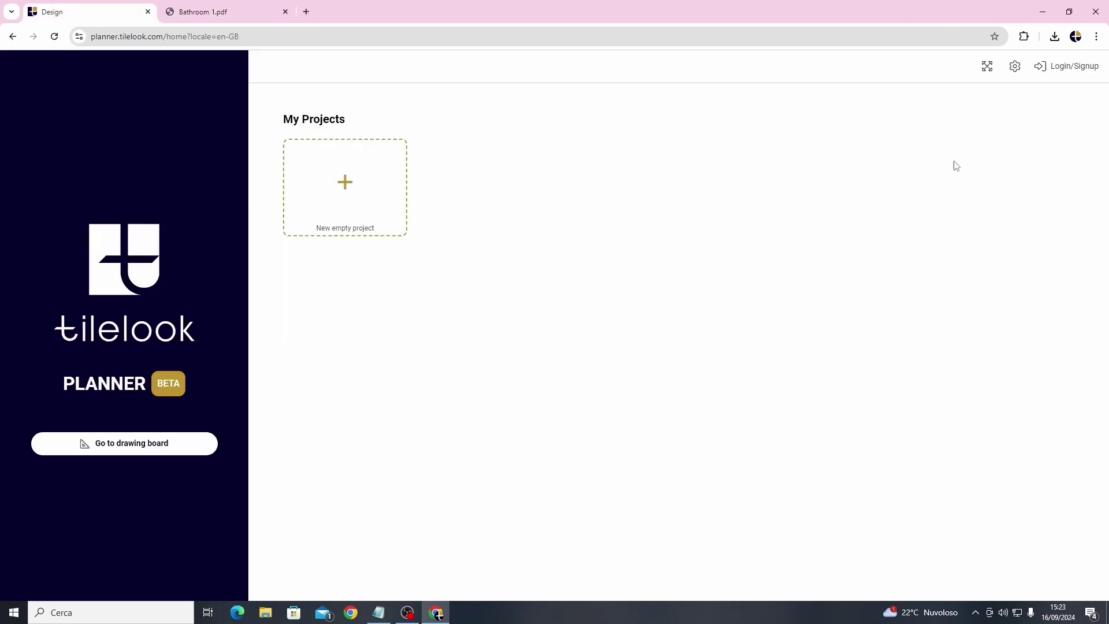
{"action": "left_click", "coordinate": [1051, 72]}
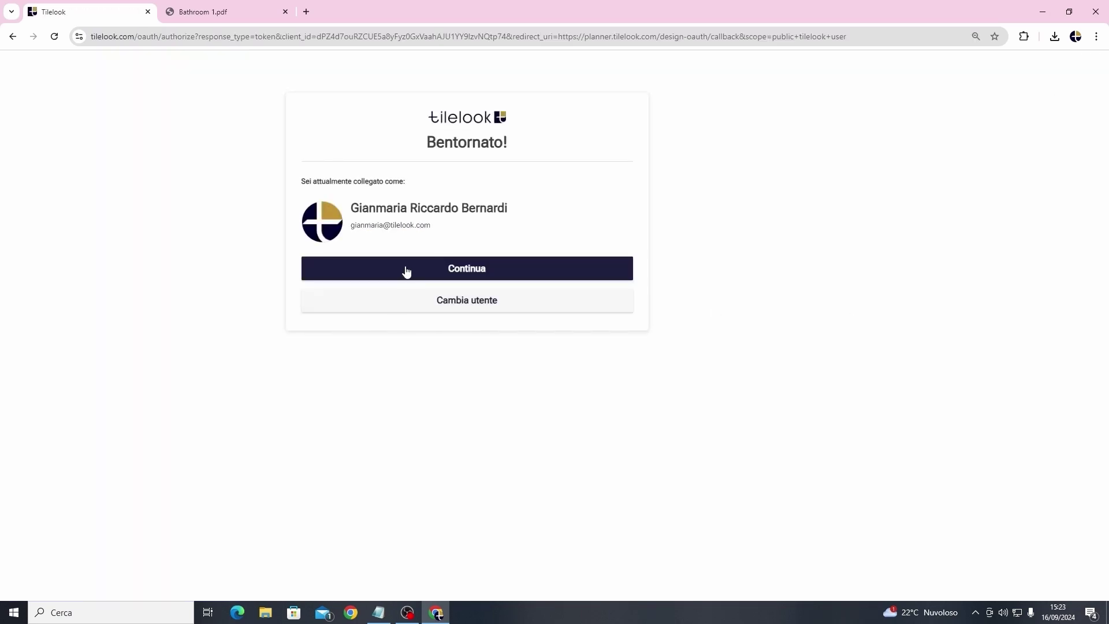
{"action": "left_click", "coordinate": [404, 269]}
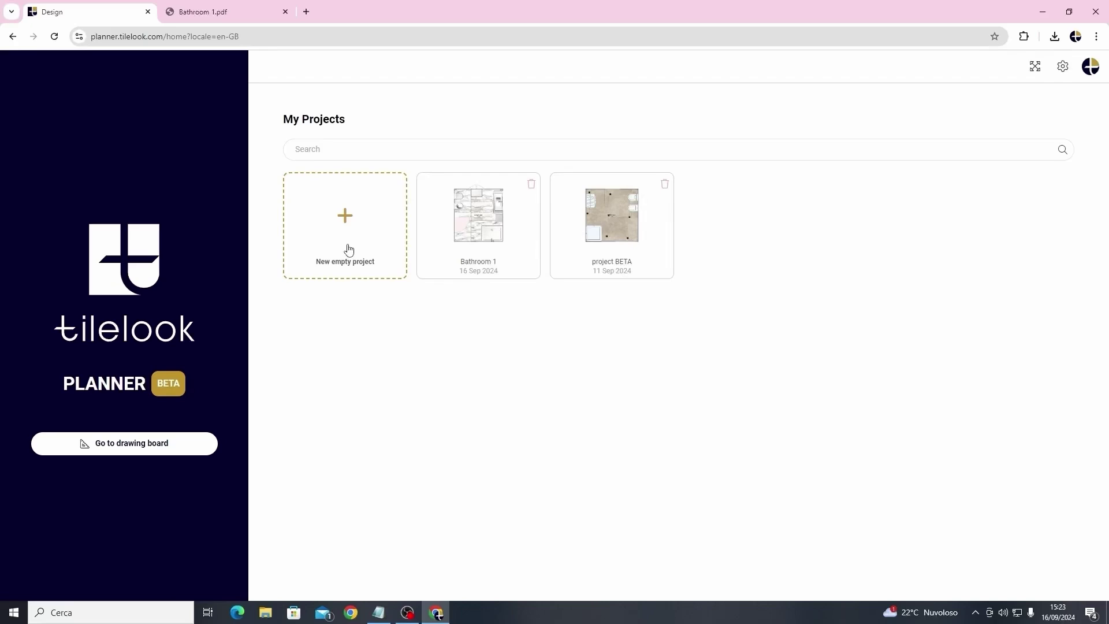
Start a new empty Room Plan project with the Rectangle-1 shape, 300 cm wide and 300 cm long
{"action": "left_click", "coordinate": [348, 250]}
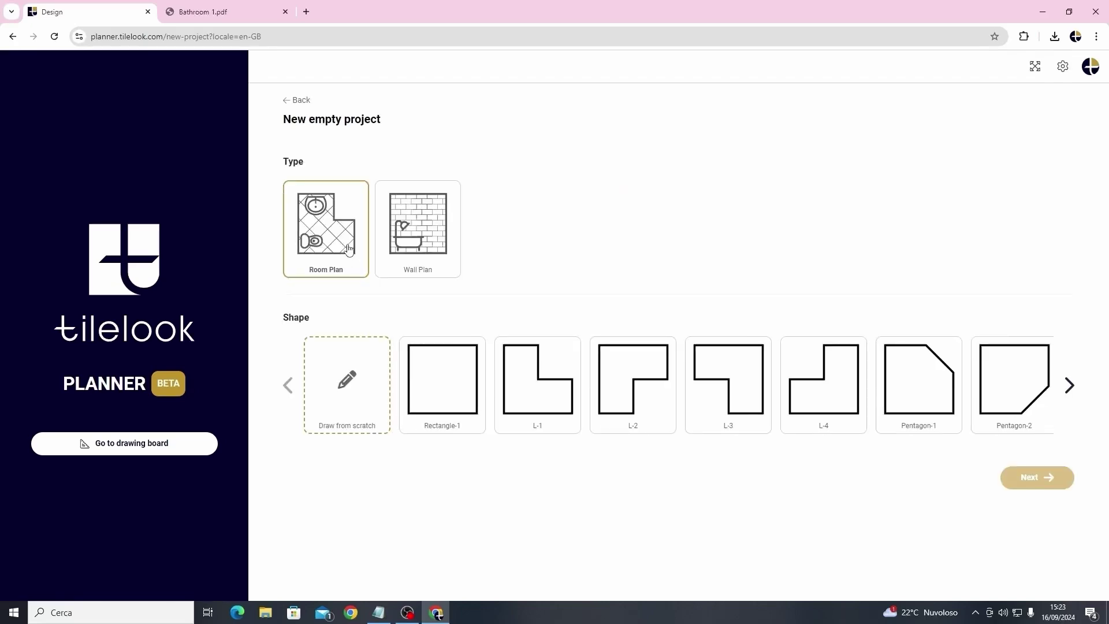
{"action": "left_click", "coordinate": [307, 260]}
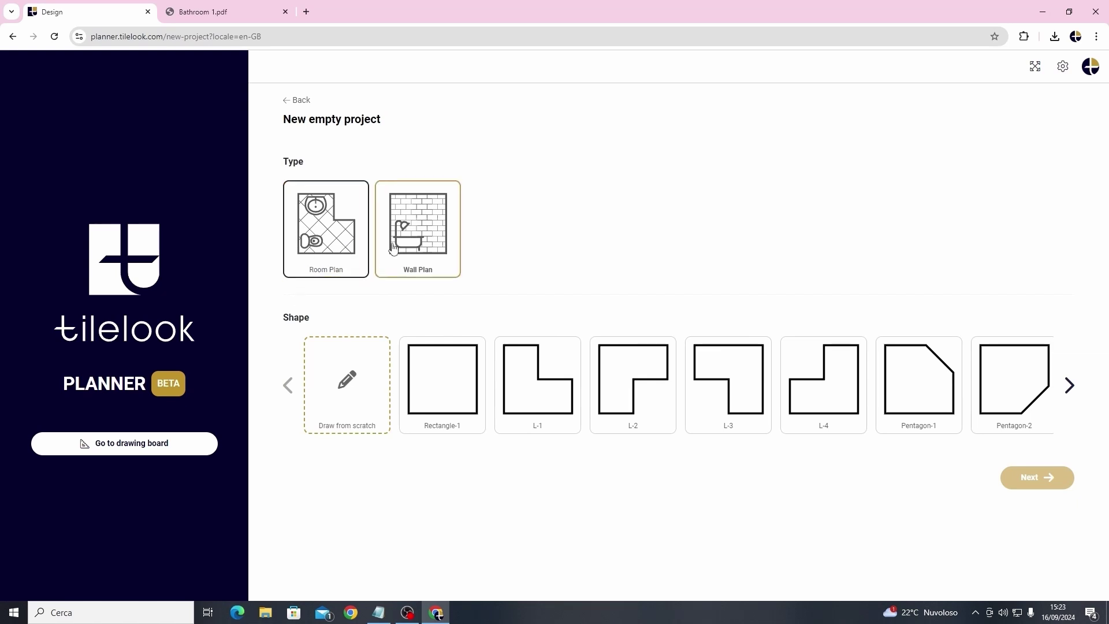
{"action": "left_click", "coordinate": [393, 247]}
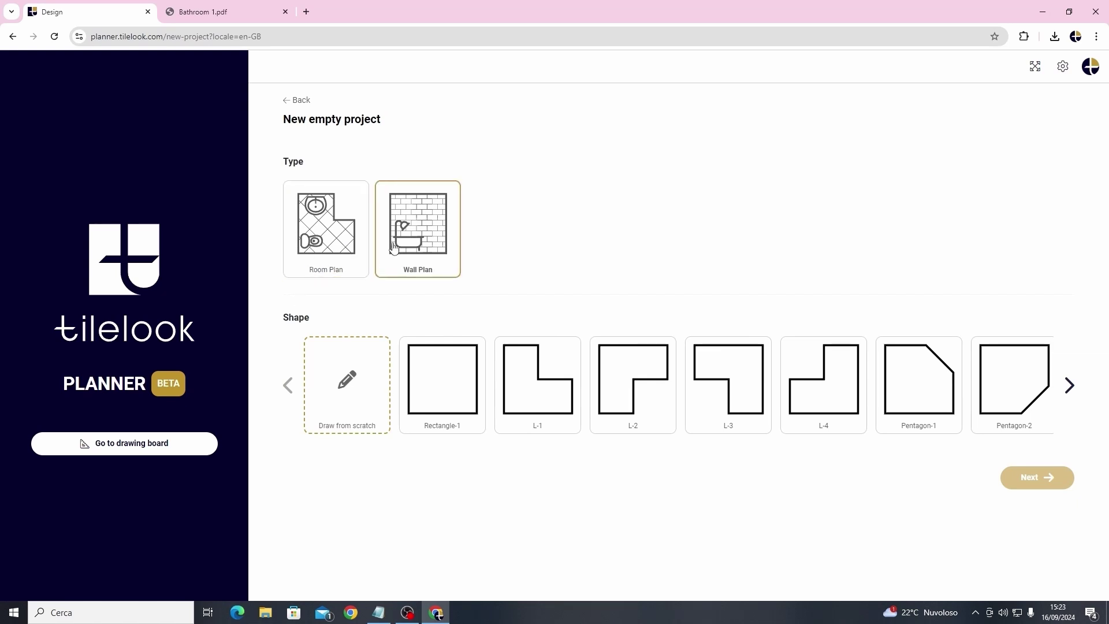
{"action": "left_click", "coordinate": [353, 247]}
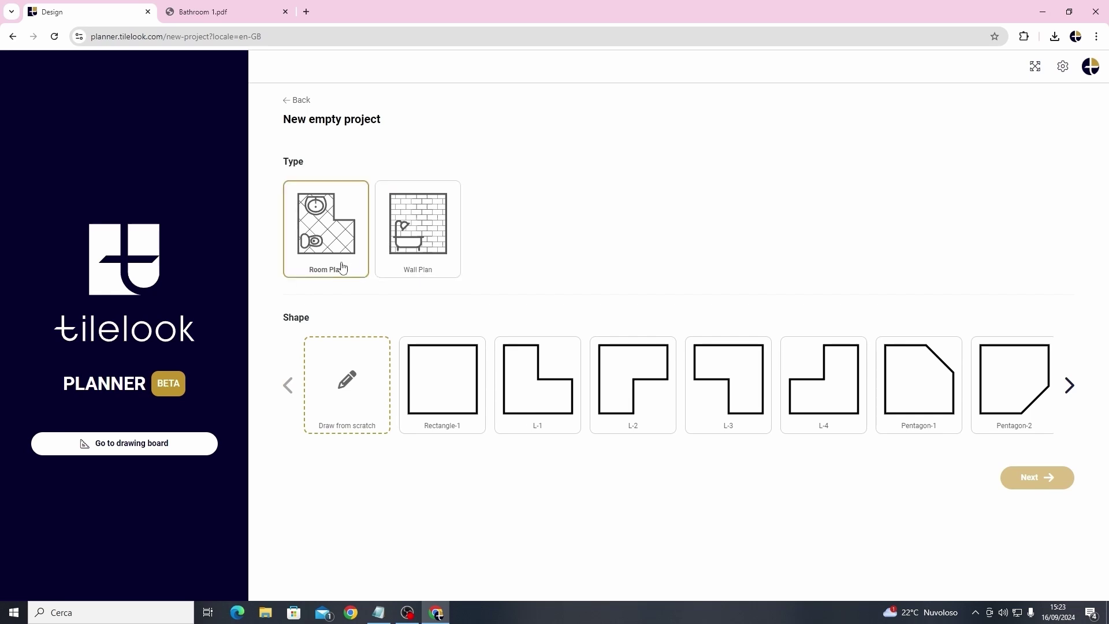
{"action": "left_click", "coordinate": [433, 385]}
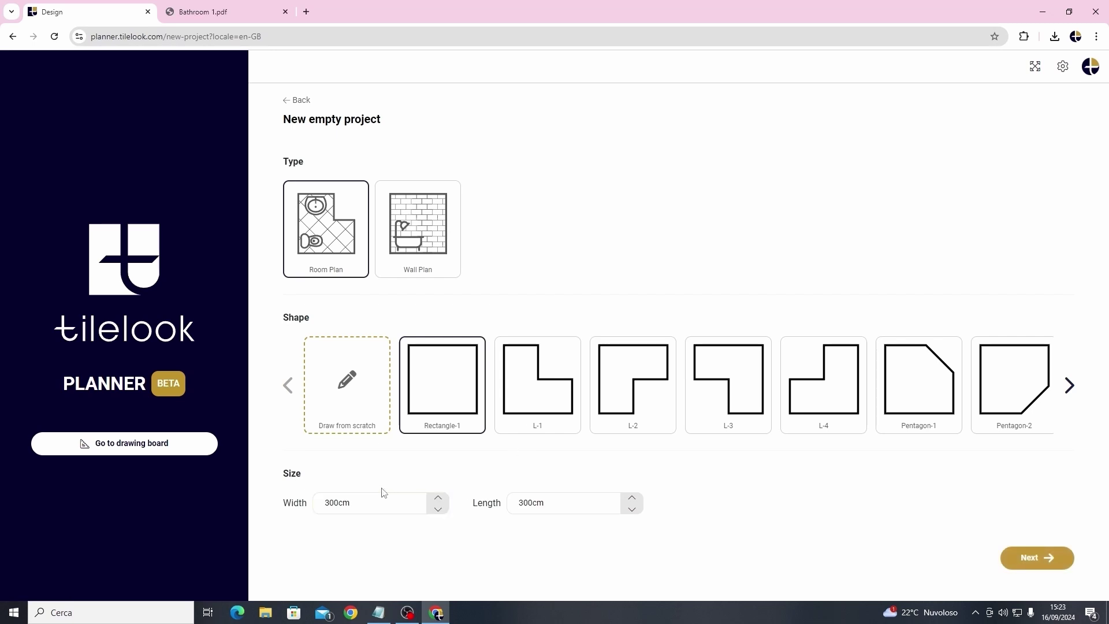
{"action": "left_click", "coordinate": [380, 504]}
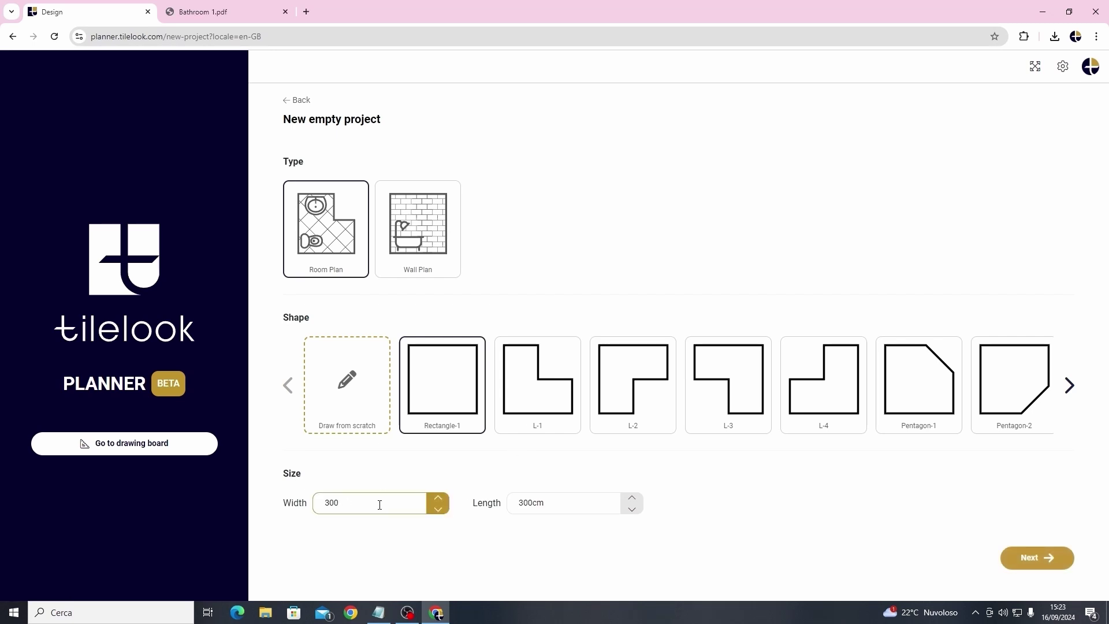
{"action": "left_click", "coordinate": [545, 502]}
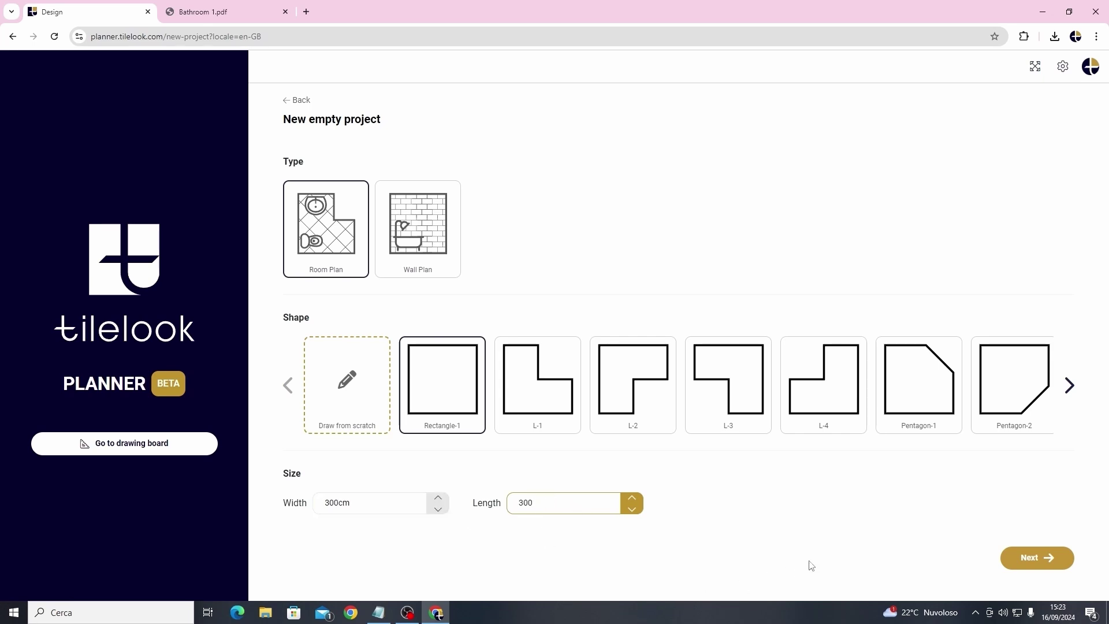
Create the 300×300 cm room and clear its default marble tiles
{"action": "left_click", "coordinate": [1037, 562]}
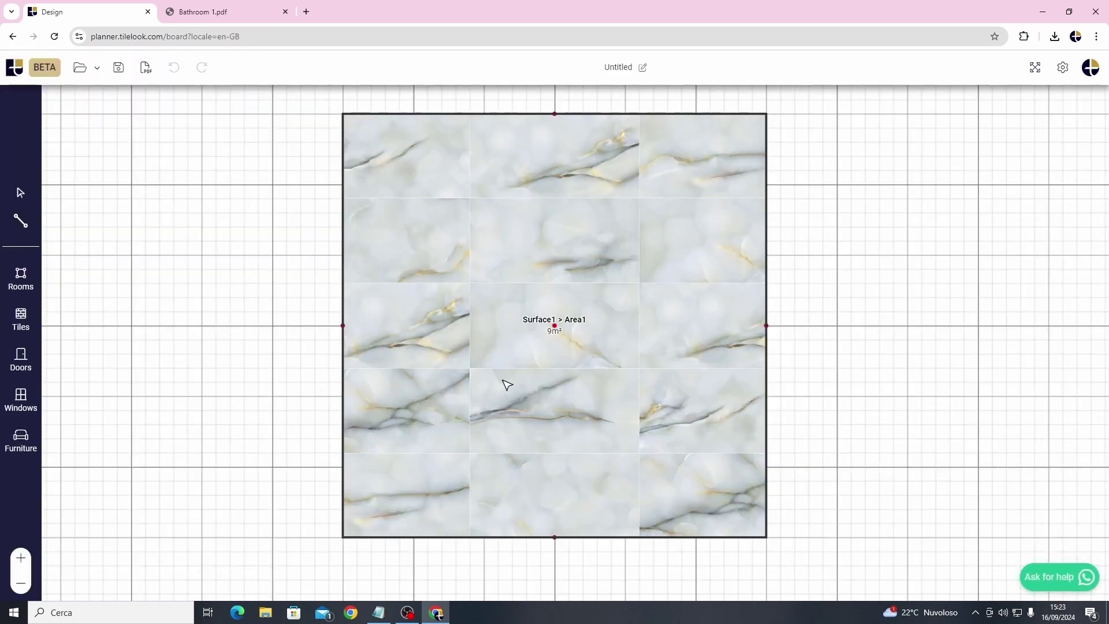
{"action": "left_click", "coordinate": [505, 381]}
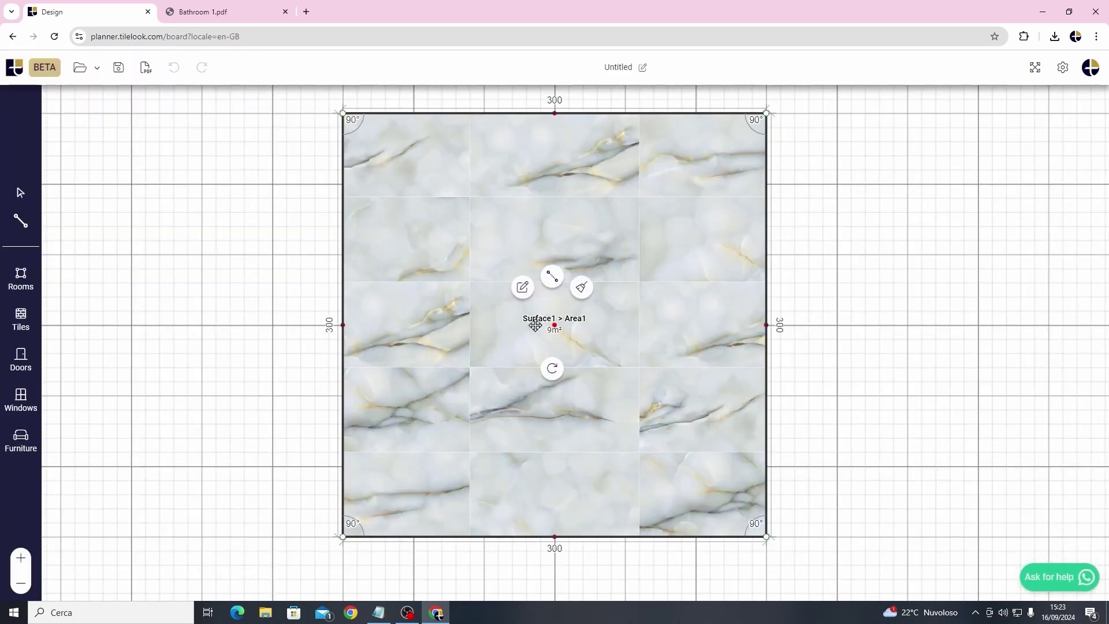
{"action": "left_click", "coordinate": [581, 287]}
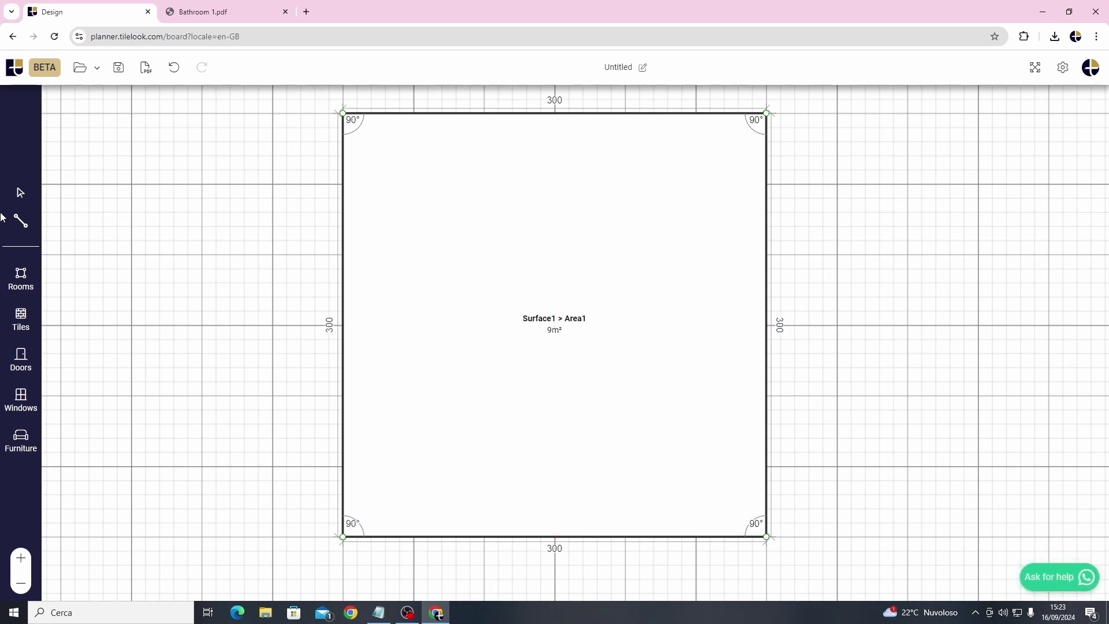
Browse the Walls, Rooms, Tiles, Doors, Windows and Furniture panels
{"action": "left_click", "coordinate": [19, 221]}
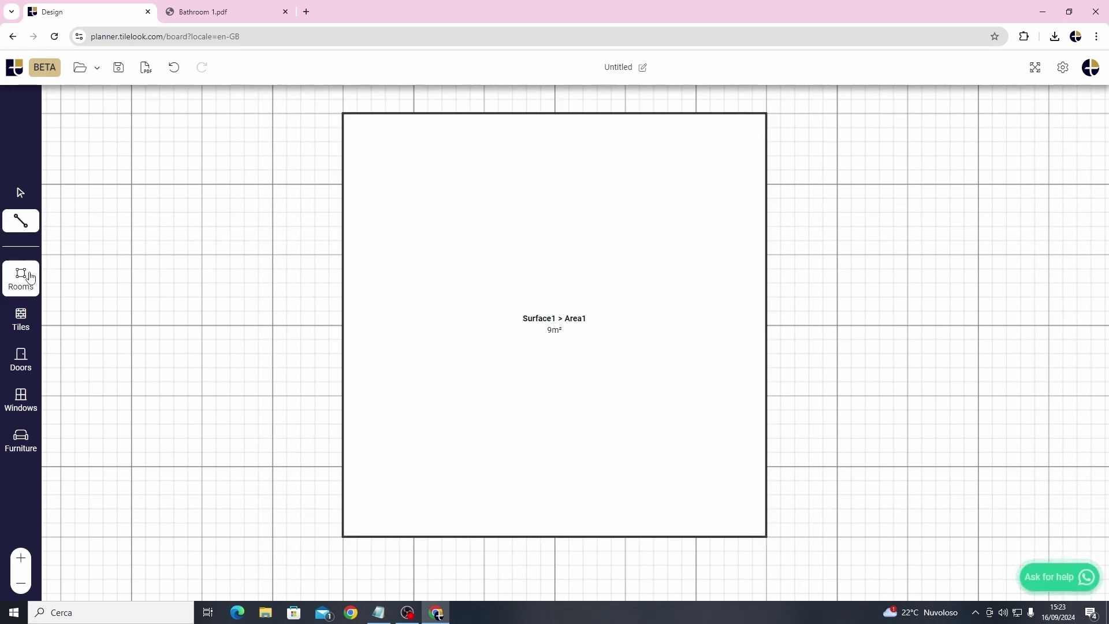
{"action": "left_click", "coordinate": [20, 279]}
{"action": "left_click", "coordinate": [21, 319]}
{"action": "left_click", "coordinate": [30, 367]}
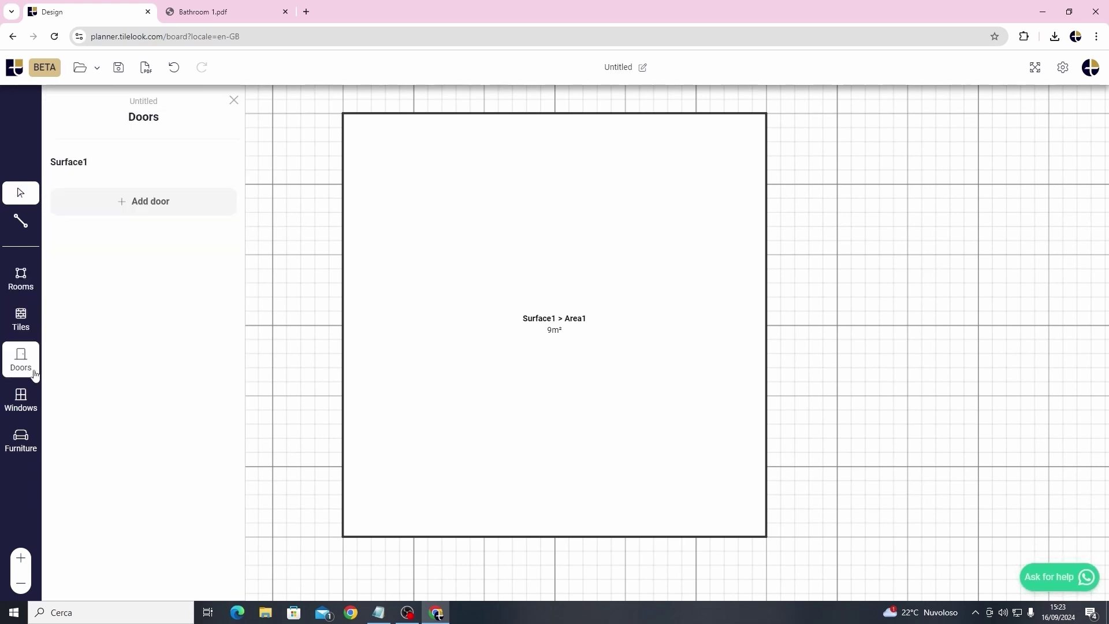
{"action": "left_click", "coordinate": [28, 406]}
{"action": "left_click", "coordinate": [32, 439]}
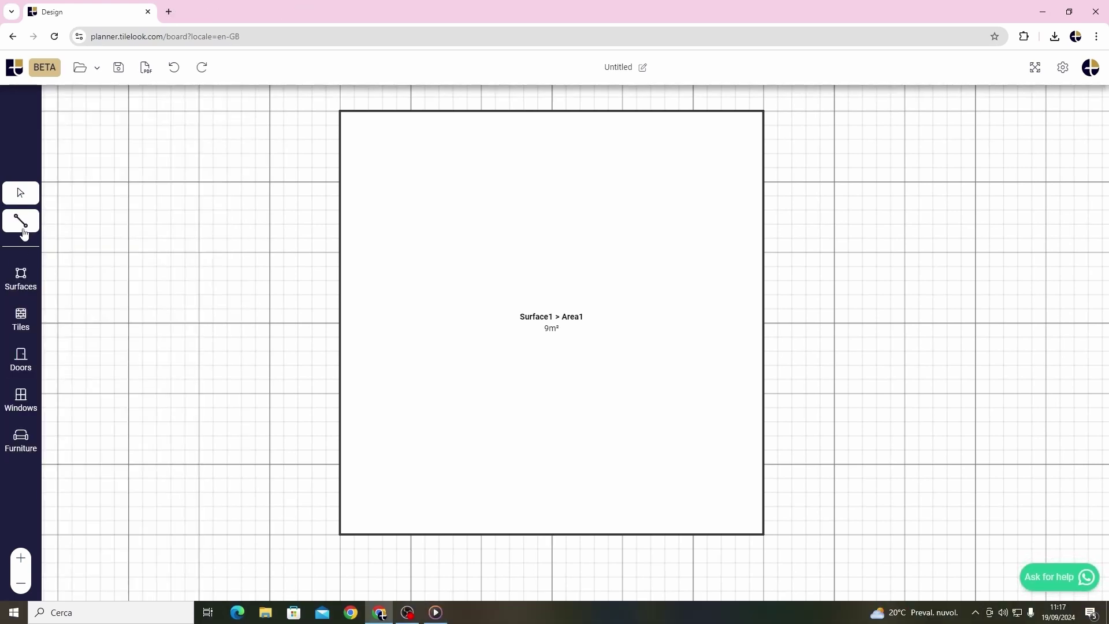
Draw a 150×150 cm Surface2 off the room's top-right corner and clear its tiles
{"action": "left_click", "coordinate": [22, 231]}
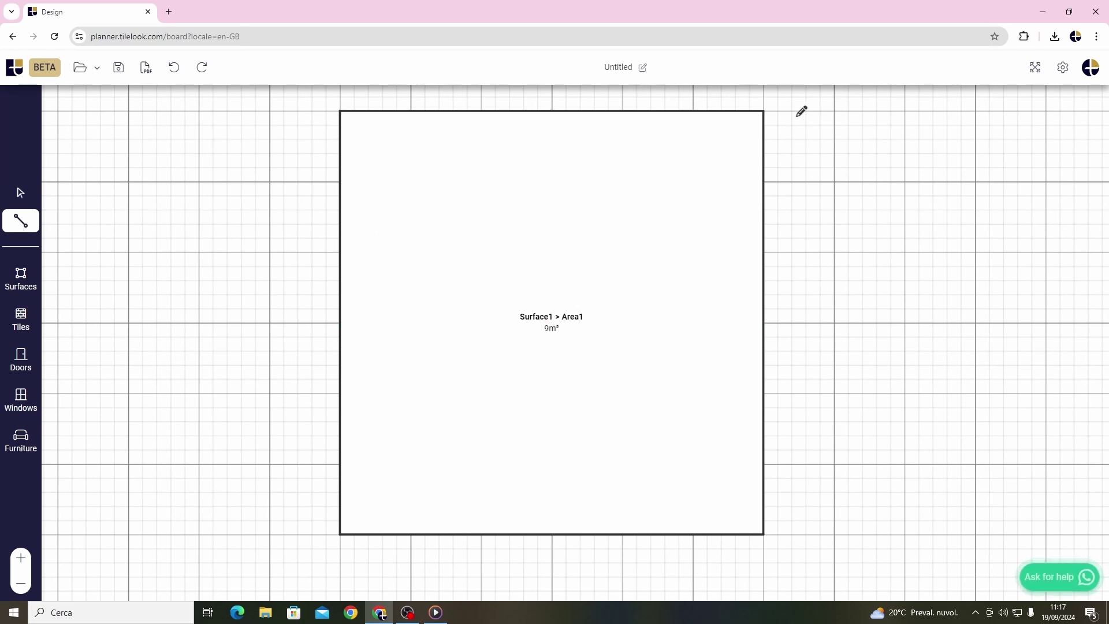
{"action": "left_click", "coordinate": [762, 111]}
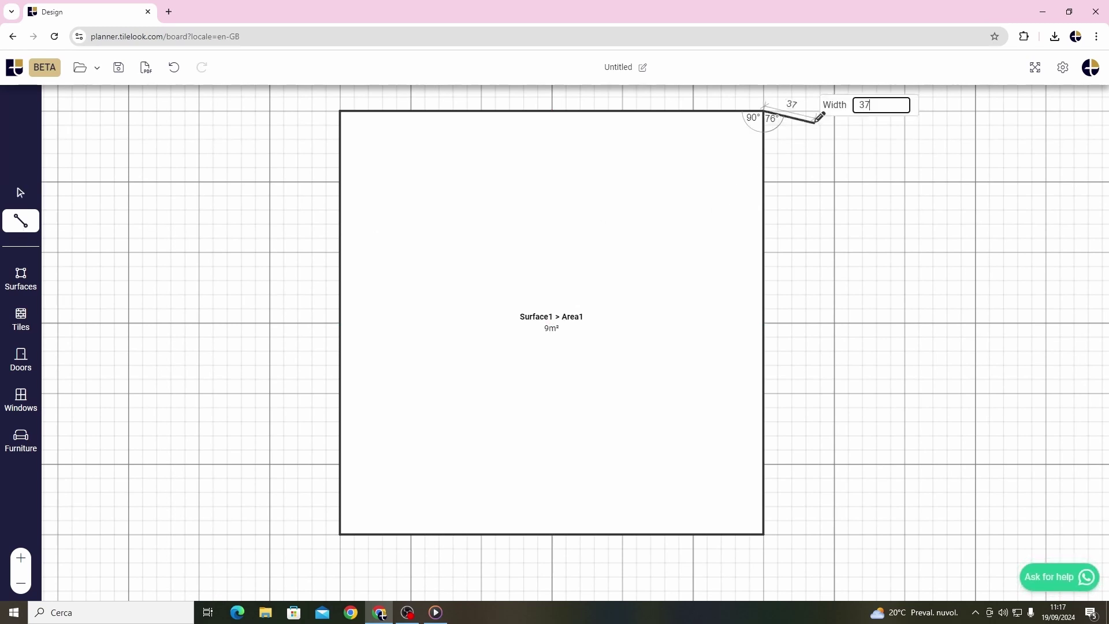
{"action": "left_click", "coordinate": [976, 111]}
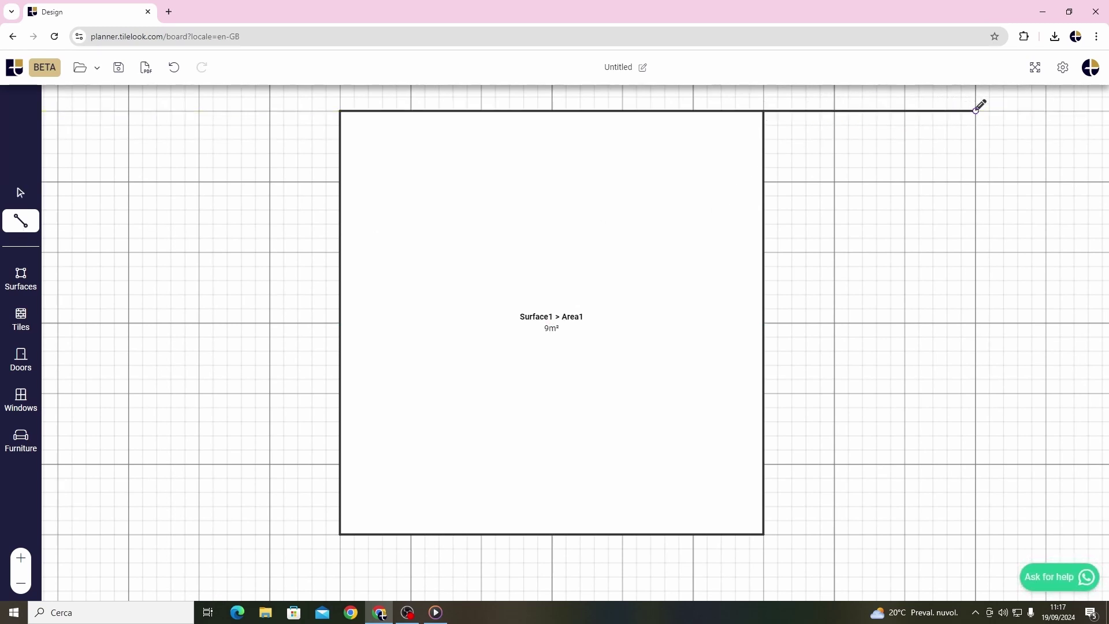
{"action": "left_click", "coordinate": [976, 321]}
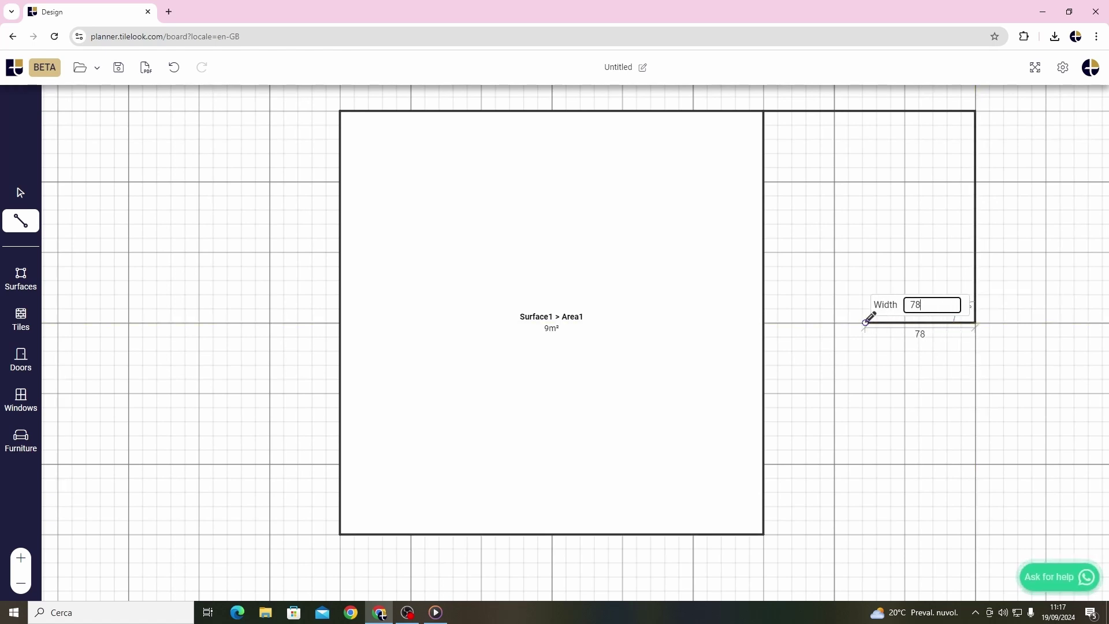
{"action": "left_click", "coordinate": [763, 321]}
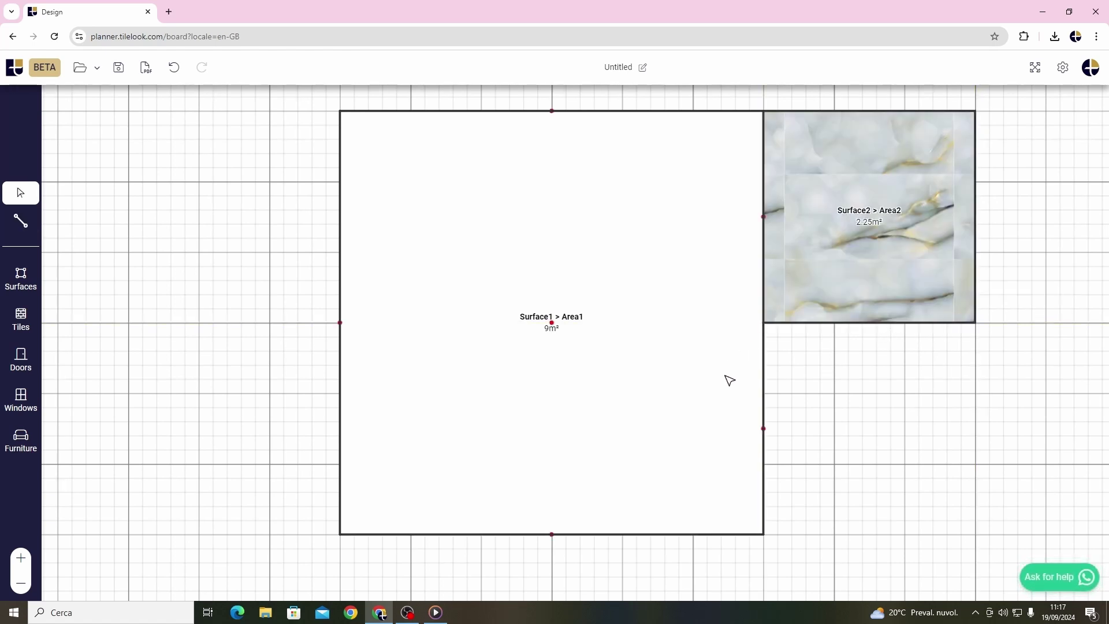
{"action": "left_click", "coordinate": [878, 264]}
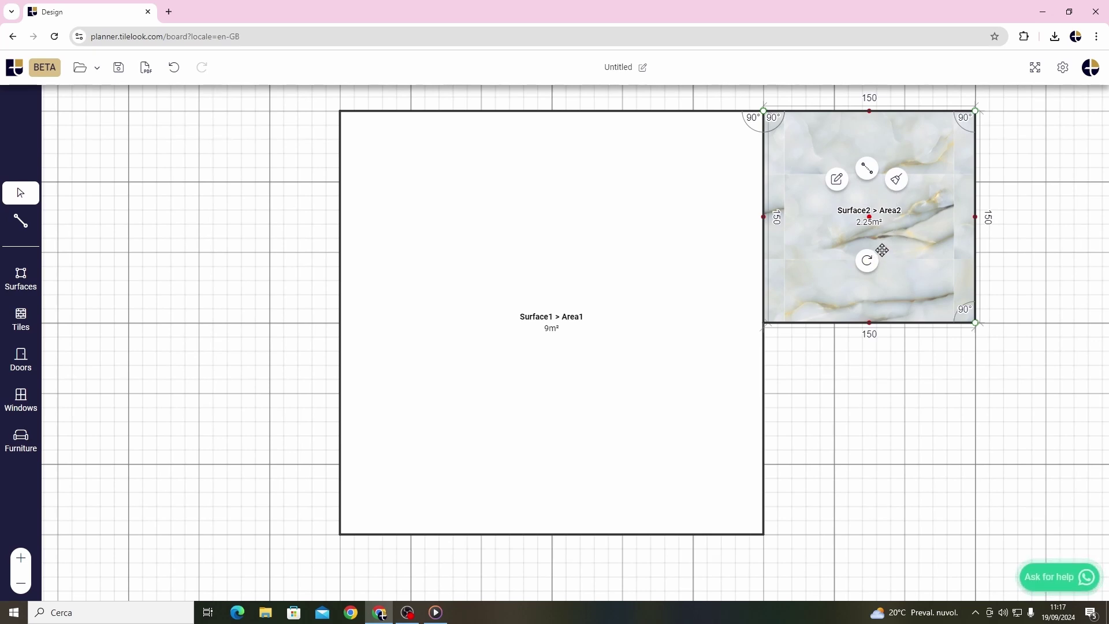
{"action": "left_click", "coordinate": [895, 179]}
Divide Surface1 with a horizontal line across its middle, then undo the split
{"action": "left_click", "coordinate": [453, 270]}
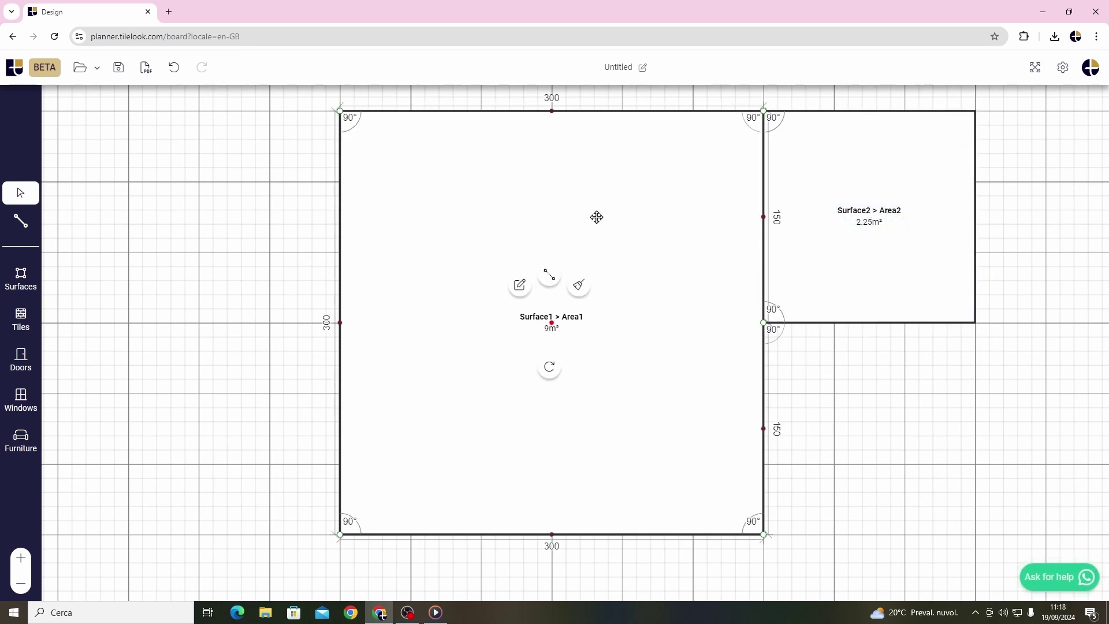
{"action": "left_click", "coordinate": [549, 276]}
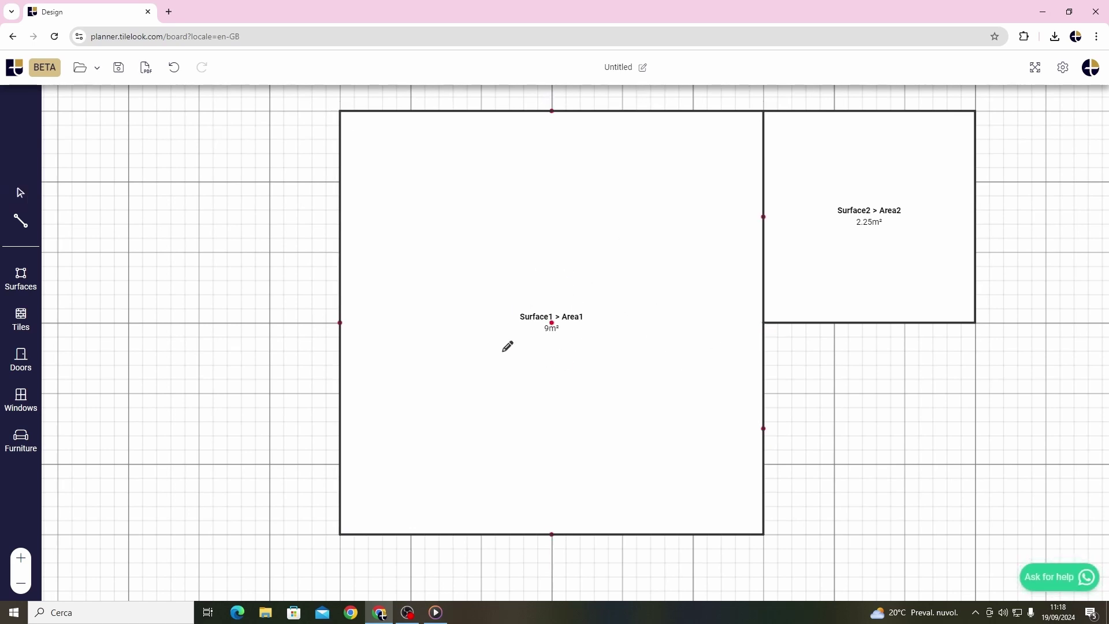
{"action": "left_click", "coordinate": [340, 320]}
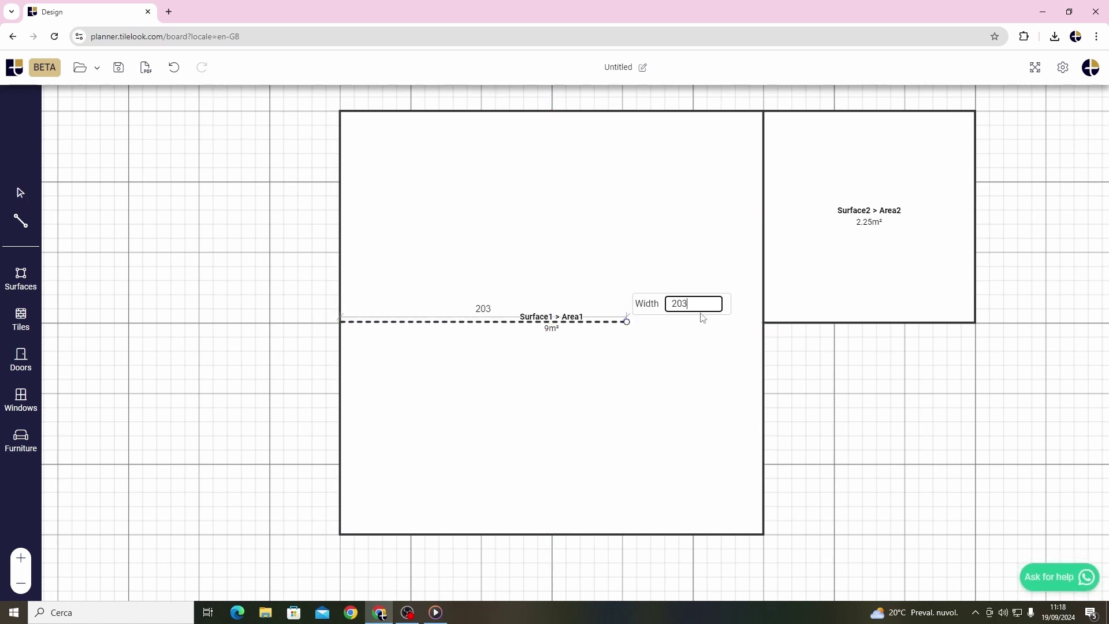
{"action": "left_click", "coordinate": [764, 320]}
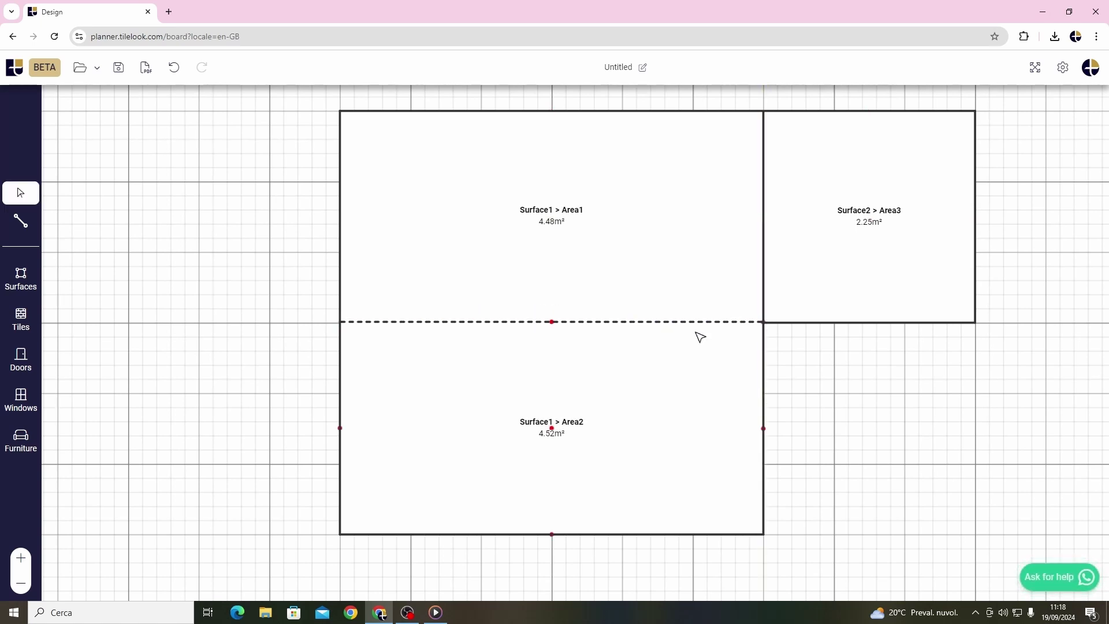
{"action": "left_click", "coordinate": [579, 389]}
{"action": "left_click", "coordinate": [600, 289]}
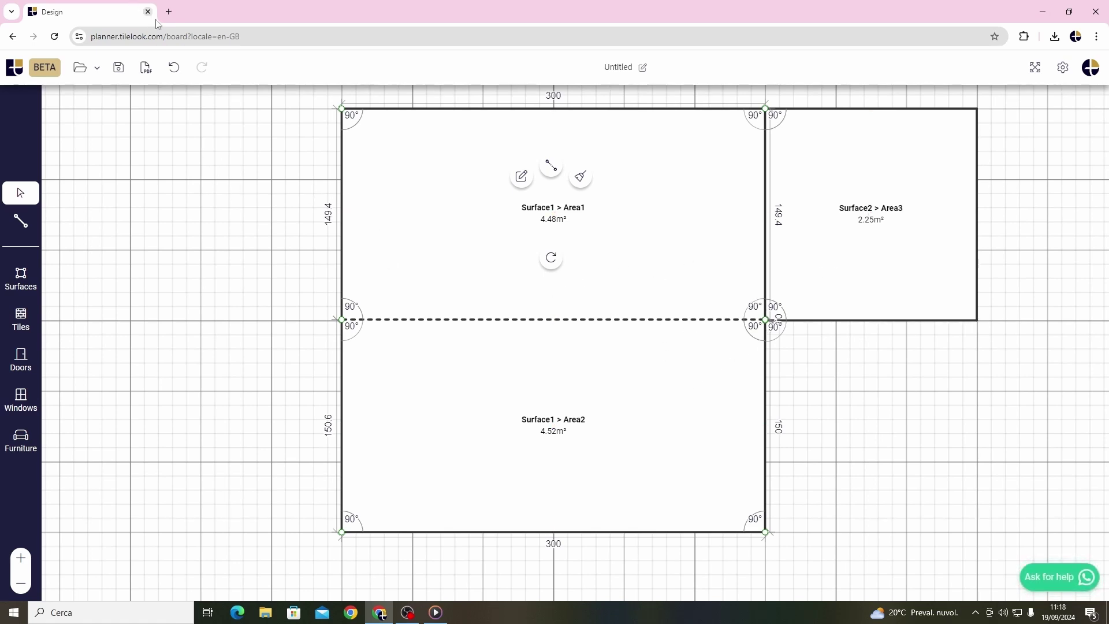
{"action": "left_click", "coordinate": [173, 67]}
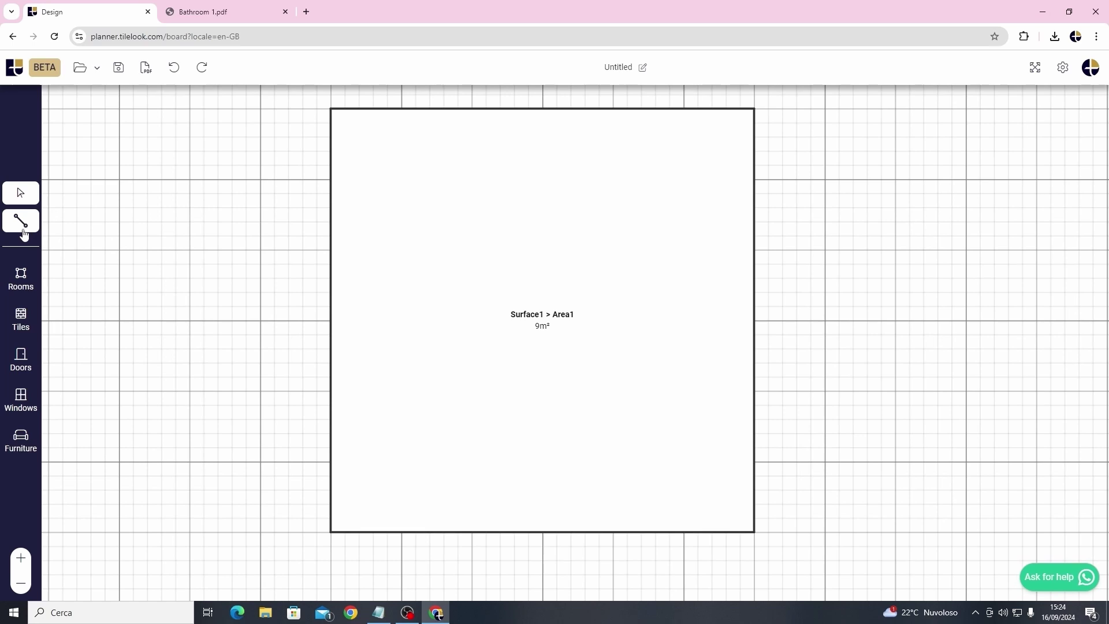
Open Surface1's floor layout settings and apply the Grid pattern
{"action": "left_click", "coordinate": [13, 275]}
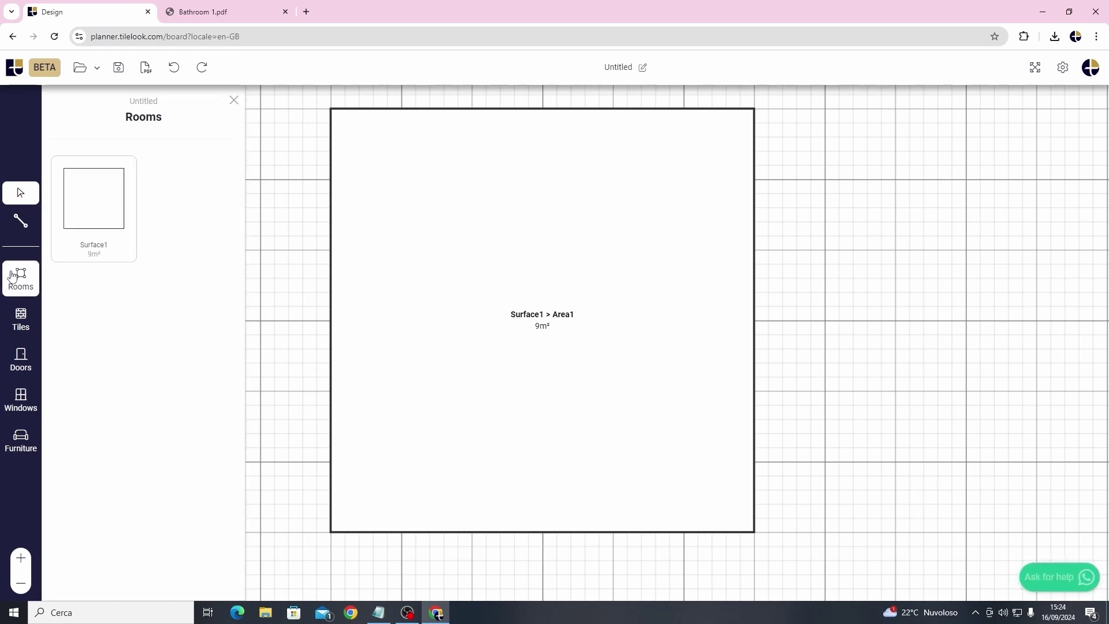
{"action": "left_click", "coordinate": [98, 210]}
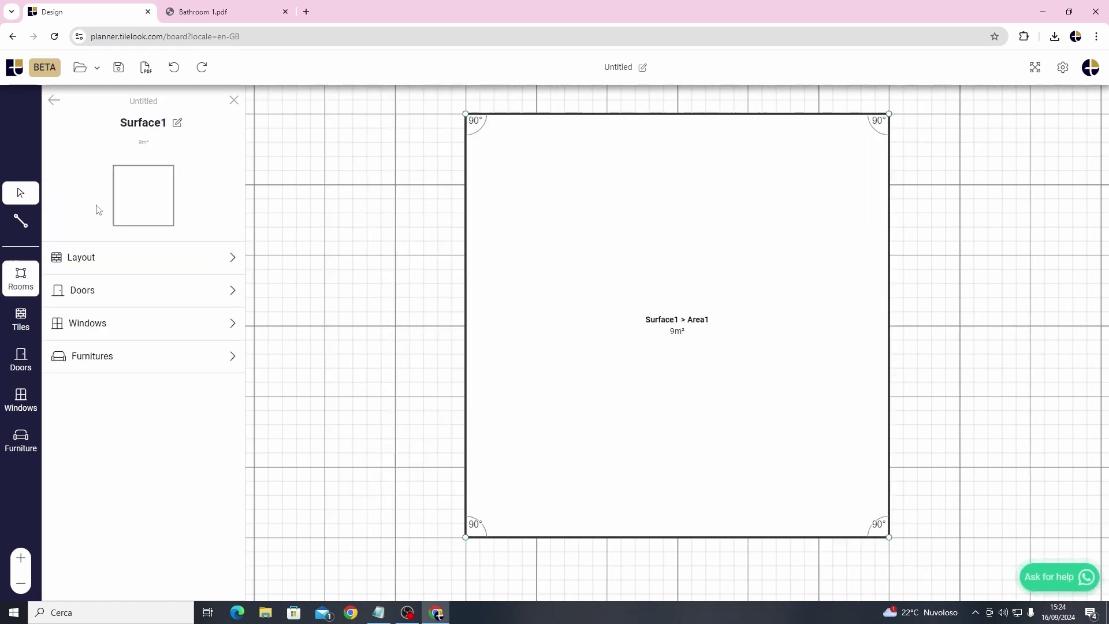
{"action": "left_click", "coordinate": [101, 256]}
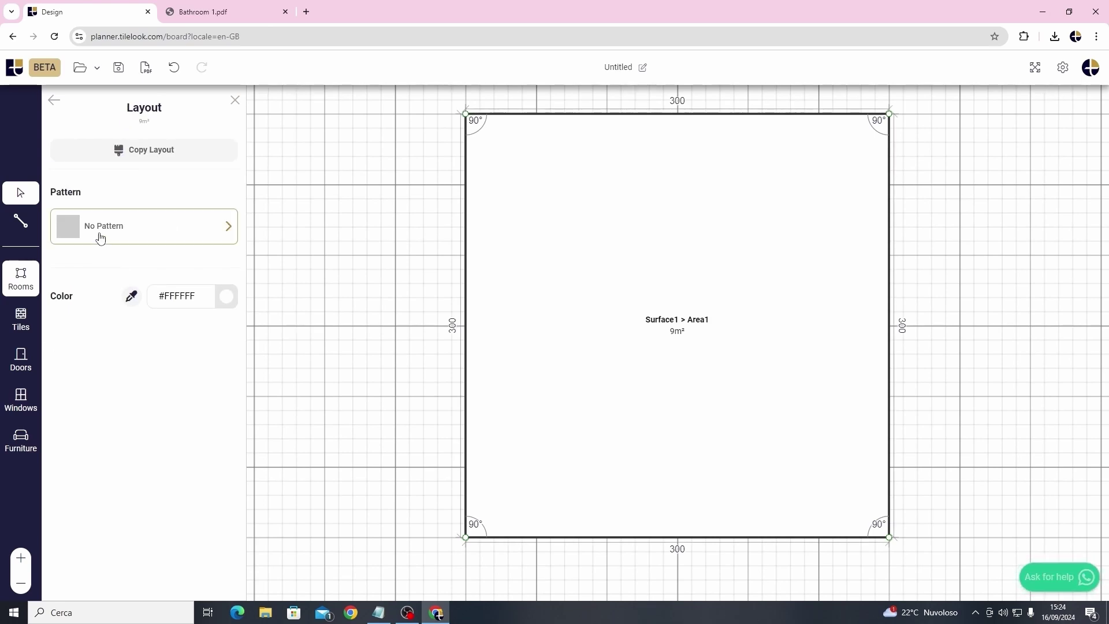
{"action": "left_click", "coordinate": [136, 225]}
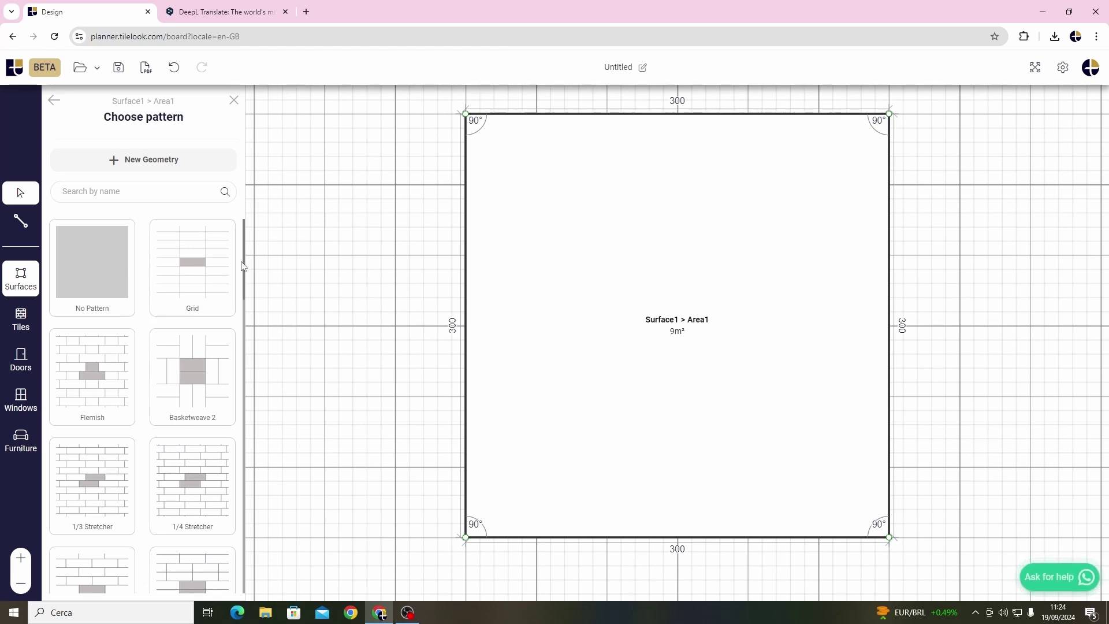
{"action": "left_click", "coordinate": [190, 265]}
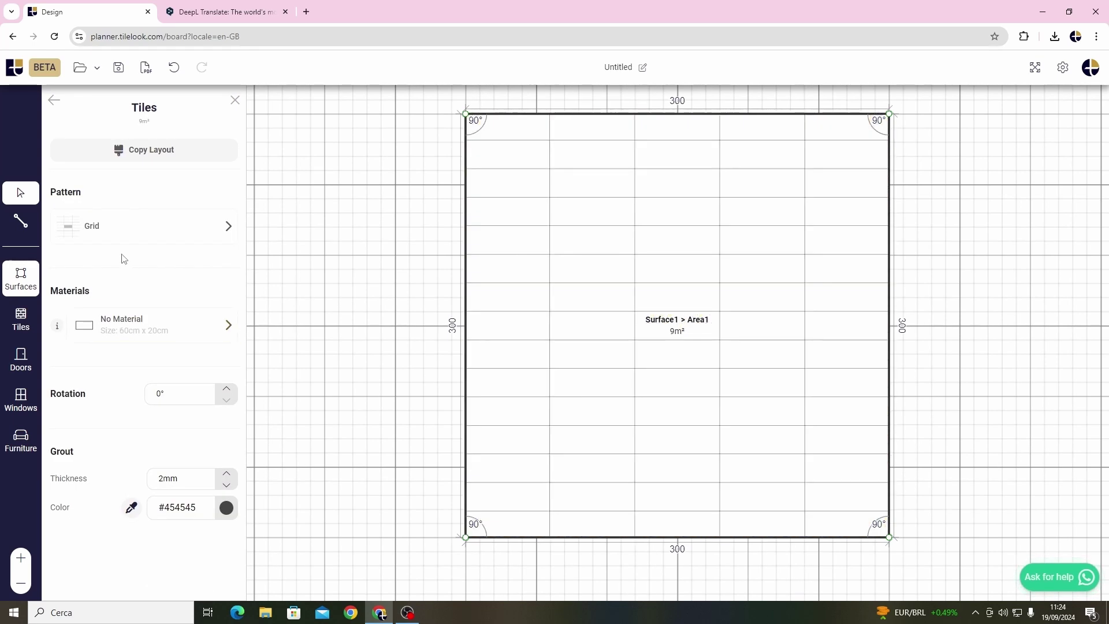
Try the Flemish, Basketweave 2, 1/3 Stretcher and Chevron patterns, then settle back on Grid
{"action": "left_click", "coordinate": [147, 229]}
{"action": "left_click", "coordinate": [92, 375]}
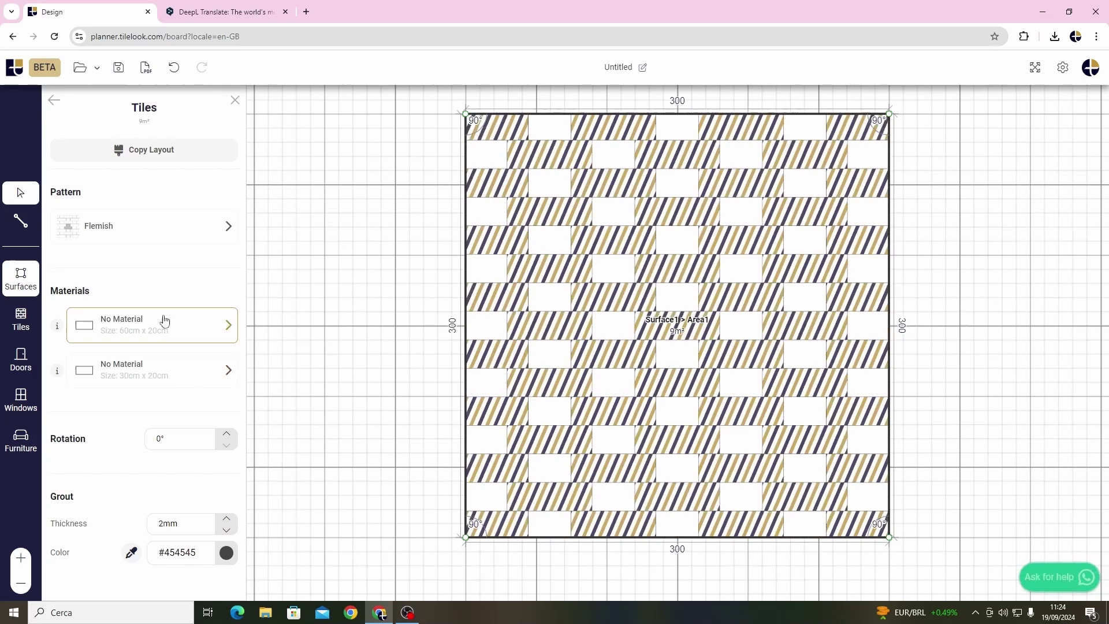
{"action": "left_click", "coordinate": [146, 231]}
{"action": "left_click", "coordinate": [191, 372]}
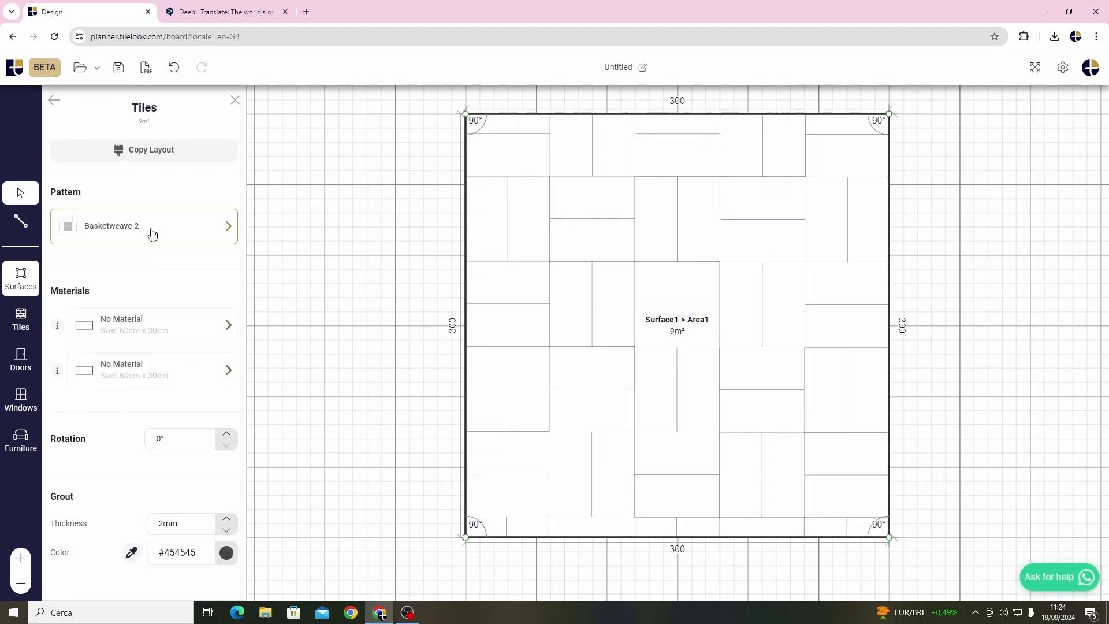
{"action": "left_click", "coordinate": [151, 233]}
{"action": "left_click", "coordinate": [92, 482]}
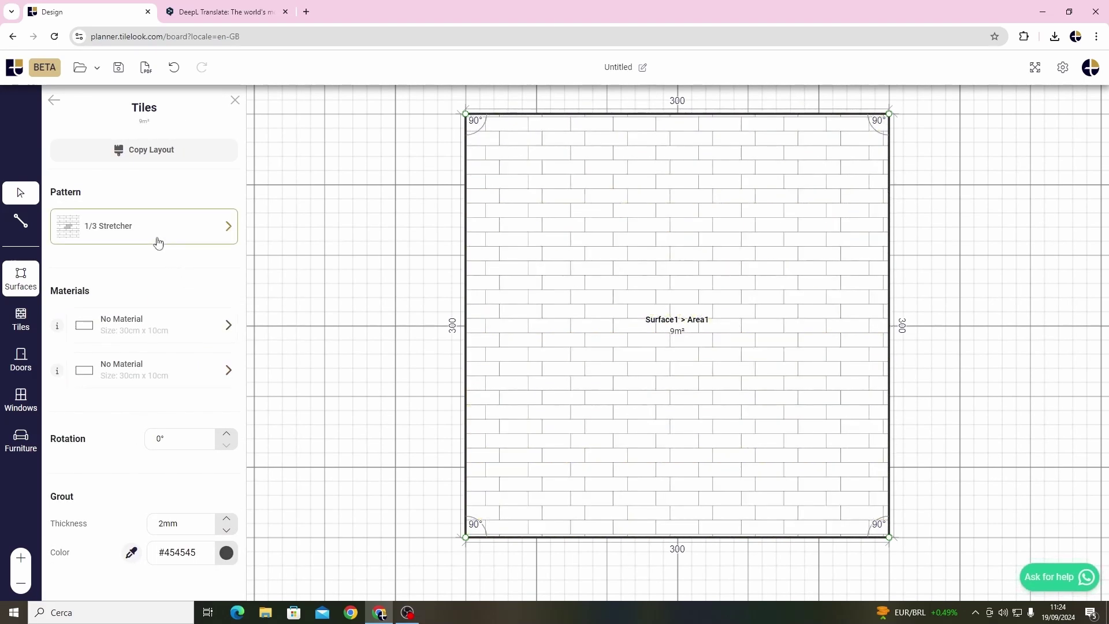
{"action": "left_click", "coordinate": [153, 237]}
{"action": "scroll", "coordinate": [157, 385], "scroll_direction": "down", "scroll_amount": 3}
{"action": "left_click", "coordinate": [71, 422]}
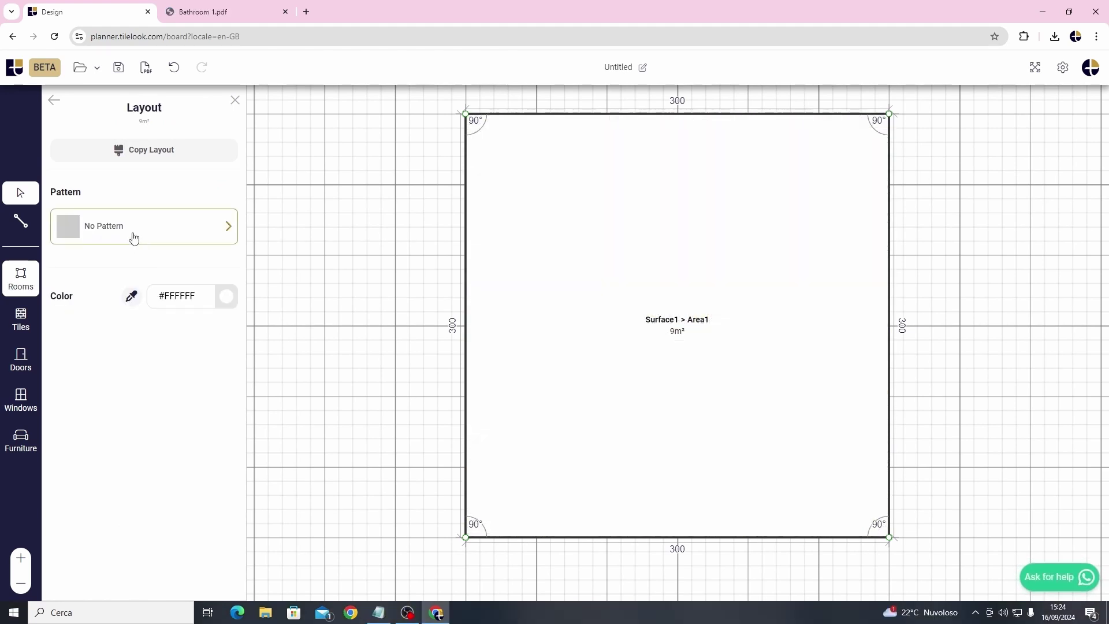
{"action": "left_click", "coordinate": [135, 237]}
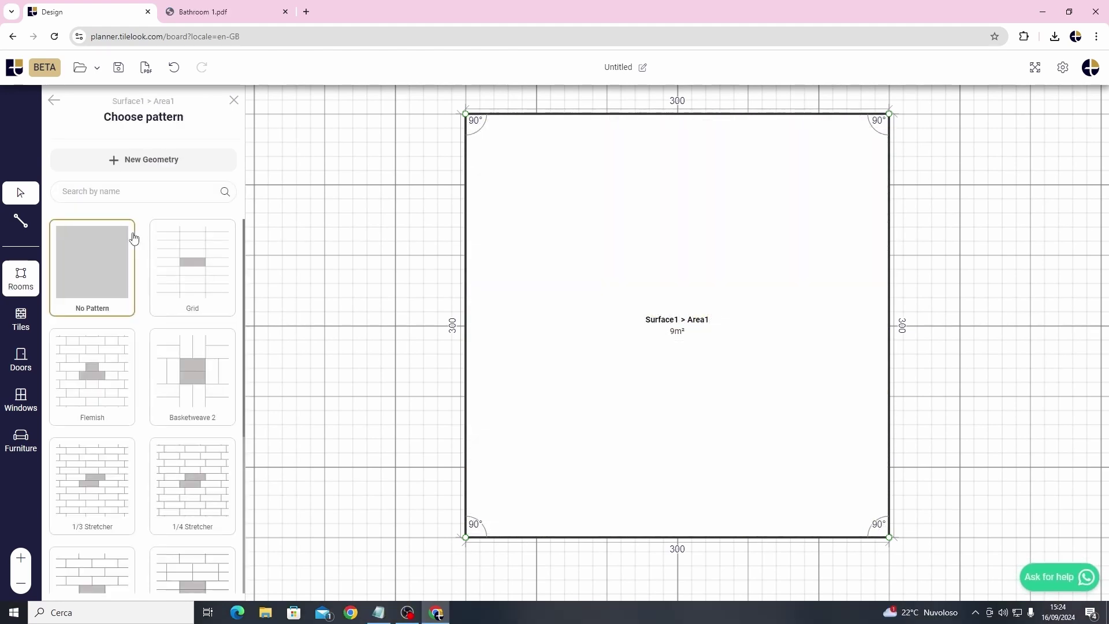
{"action": "left_click", "coordinate": [183, 248]}
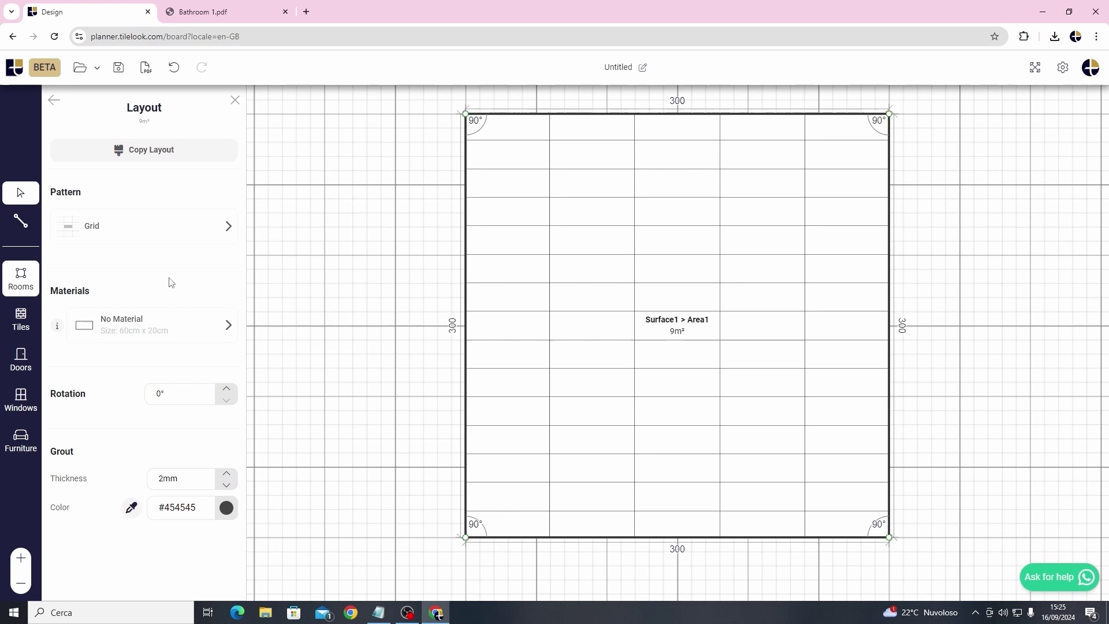
Open the tile catalogue and expand, scroll and collapse the Brands filter list
{"action": "left_click", "coordinate": [162, 329]}
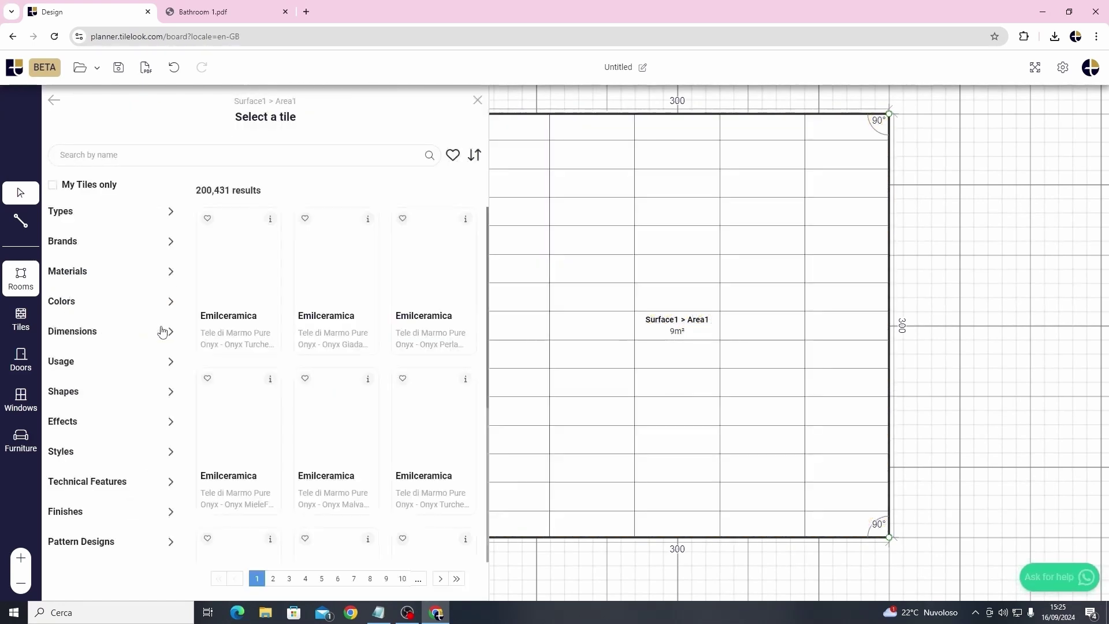
{"action": "left_click_drag", "start_coordinate": [195, 190], "coordinate": [269, 193]}
{"action": "left_click", "coordinate": [122, 246]}
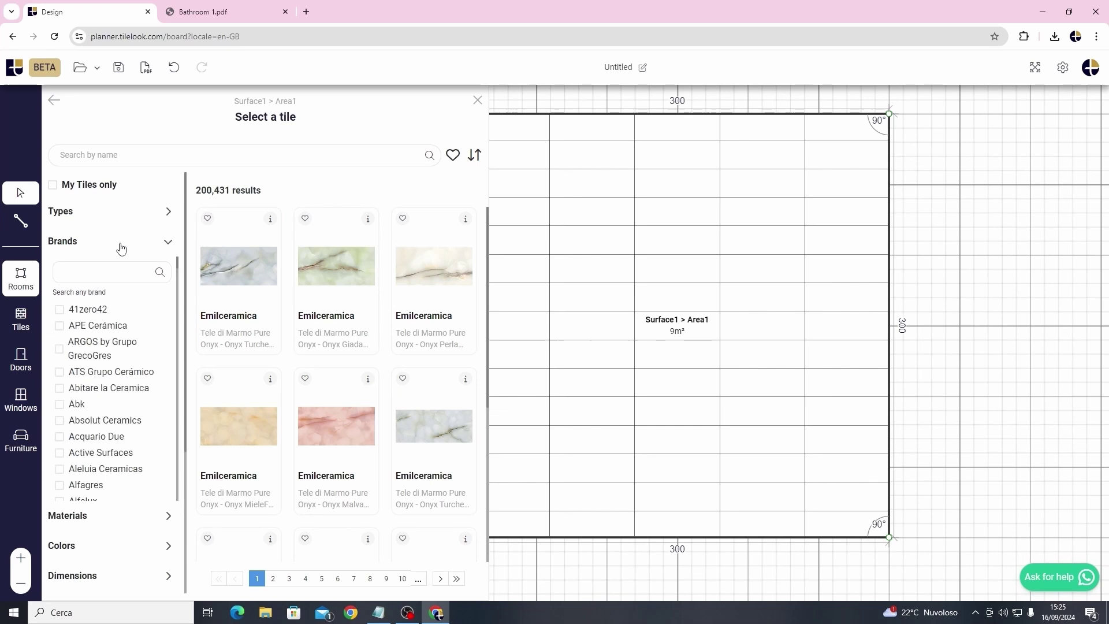
{"action": "scroll", "coordinate": [177, 263], "scroll_direction": "down", "scroll_amount": 20}
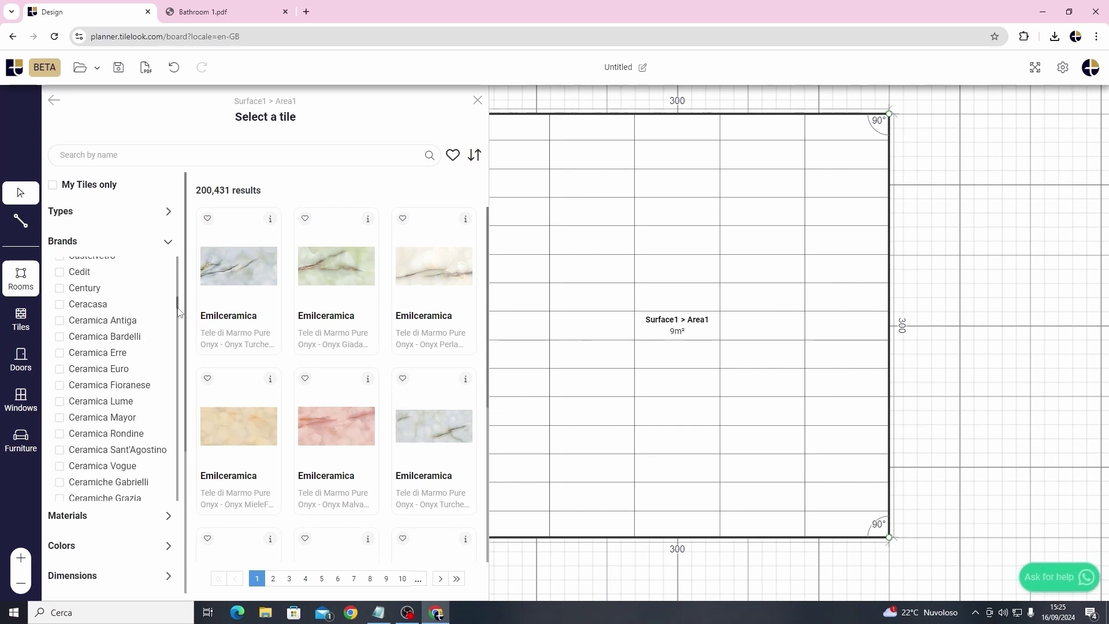
{"action": "left_click", "coordinate": [168, 241]}
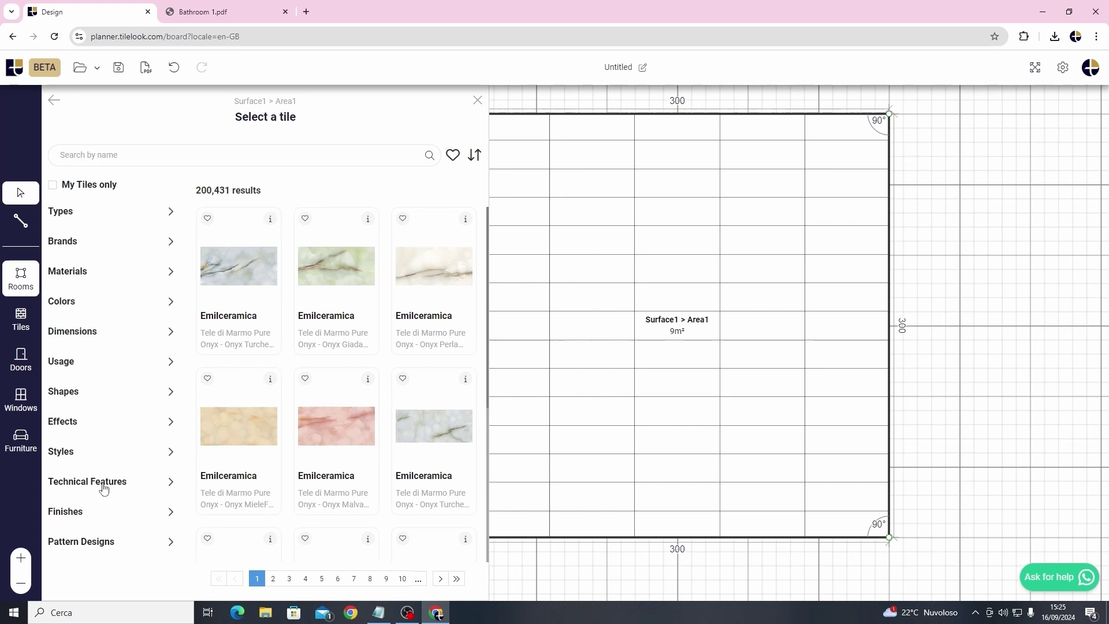
Copy the Kian Kian Gold marble layout from another project and set the grout colour to black #000000
{"action": "left_click", "coordinate": [54, 101]}
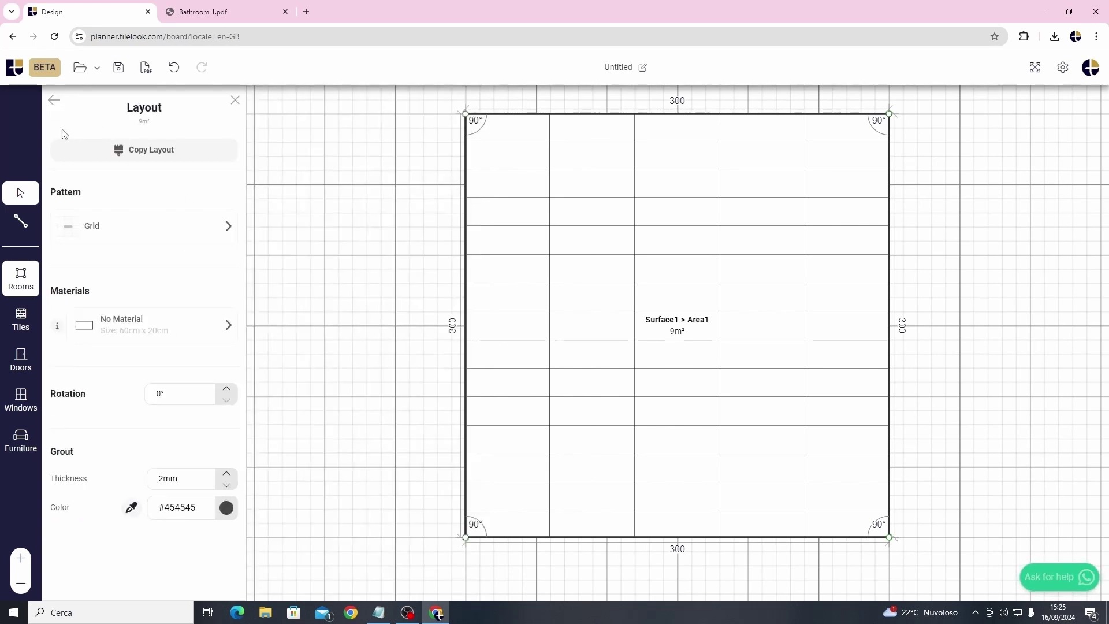
{"action": "left_click", "coordinate": [143, 160]}
{"action": "left_click", "coordinate": [78, 399]}
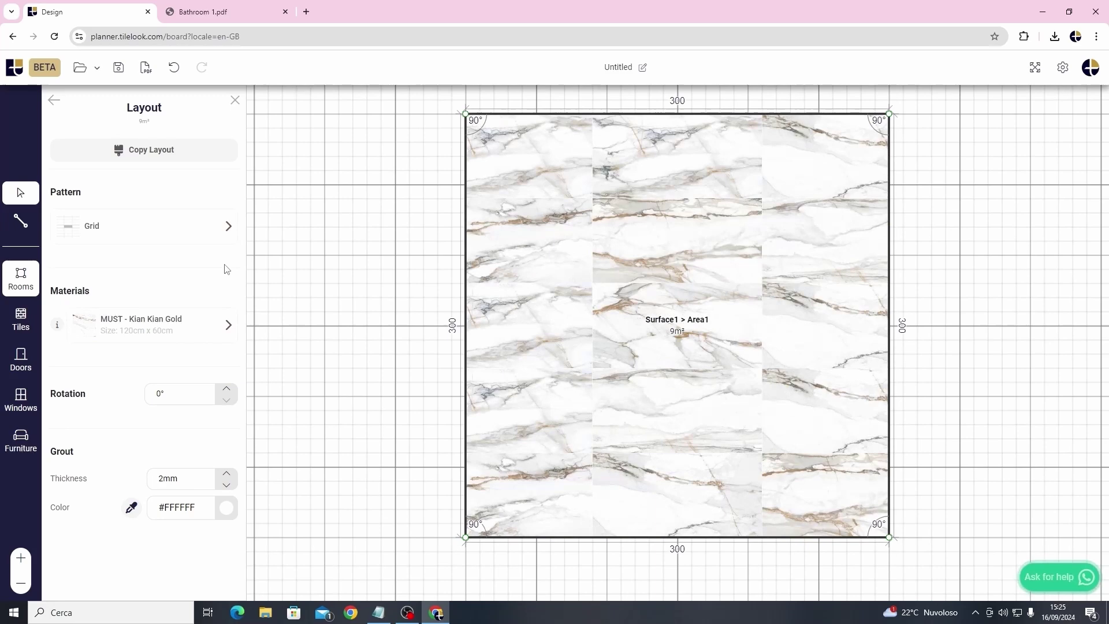
{"action": "left_click", "coordinate": [173, 67]}
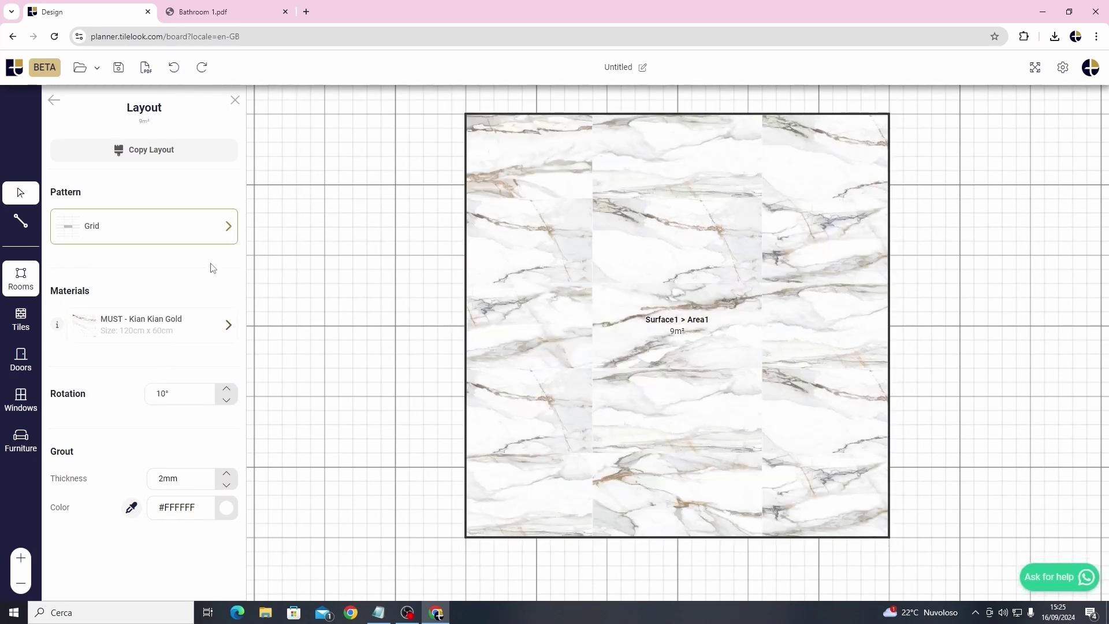
{"action": "left_click", "coordinate": [175, 495]}
{"action": "left_click", "coordinate": [183, 474]}
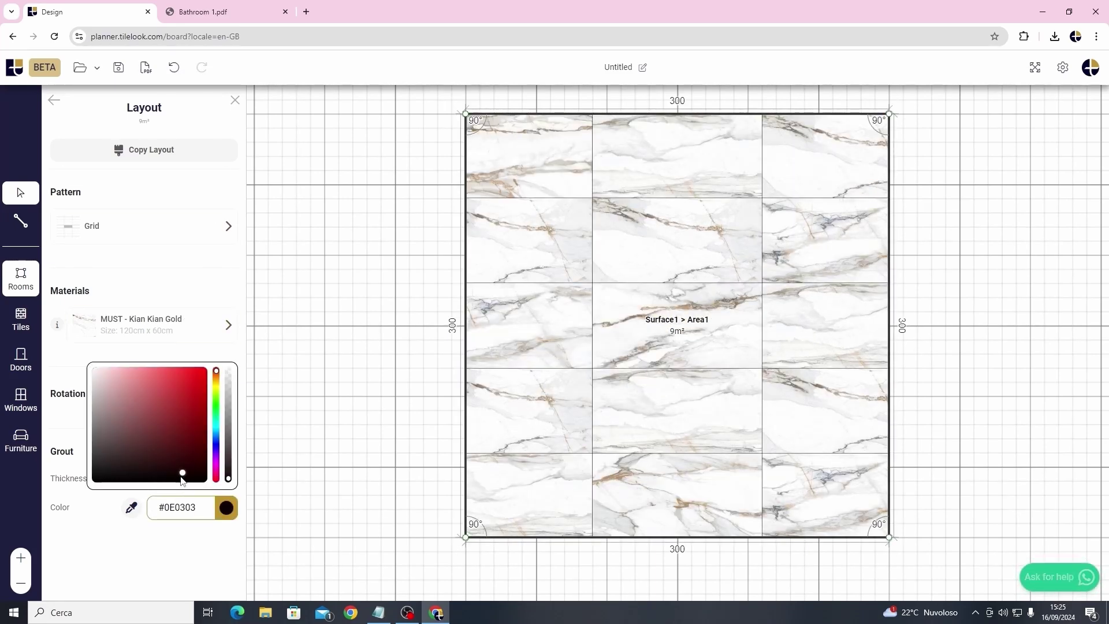
{"action": "left_click", "coordinate": [92, 491]}
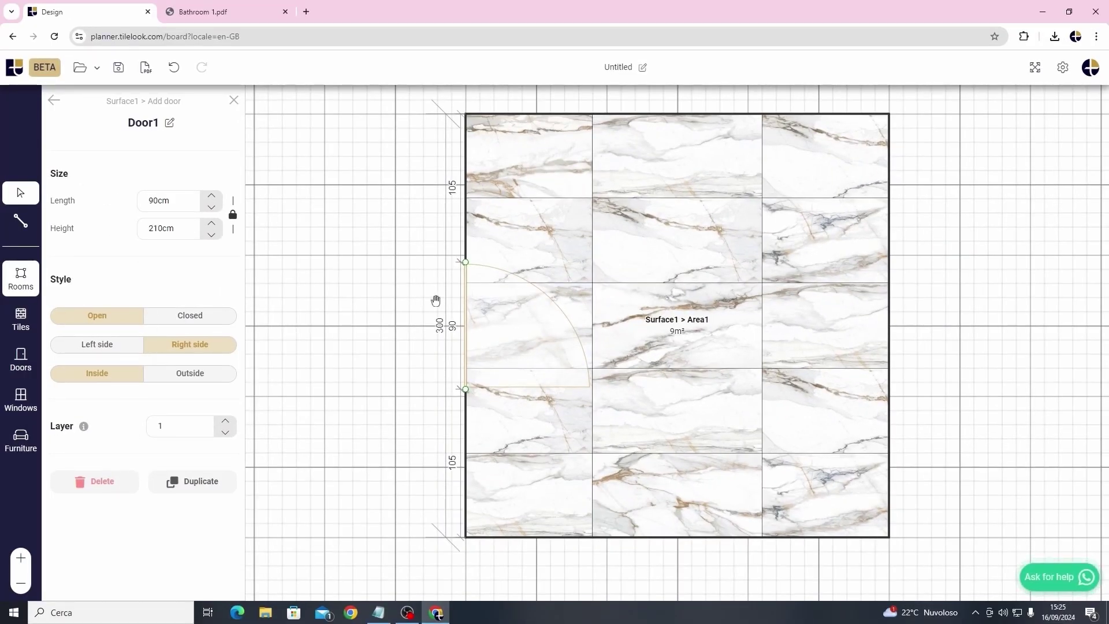
Move the 90 cm door down the left wall, keeping it open, right-hinged and swinging inside
{"action": "left_click_drag", "start_coordinate": [470, 290], "coordinate": [470, 382]}
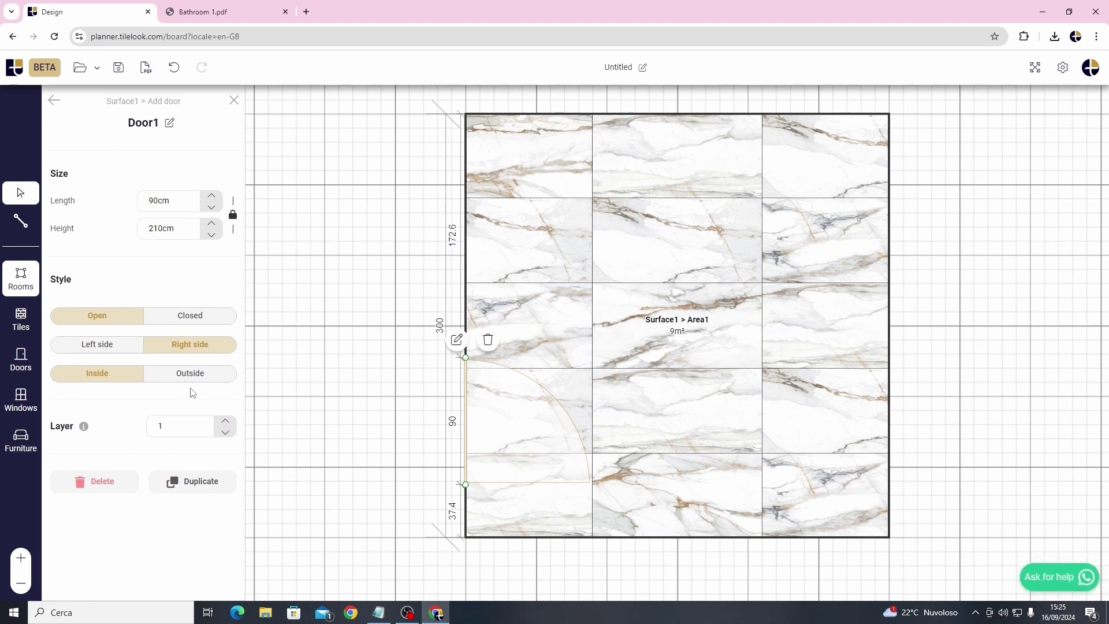
{"action": "left_click", "coordinate": [177, 324]}
{"action": "left_click", "coordinate": [131, 329]}
{"action": "left_click", "coordinate": [113, 351]}
{"action": "left_click", "coordinate": [218, 350]}
{"action": "left_click", "coordinate": [206, 383]}
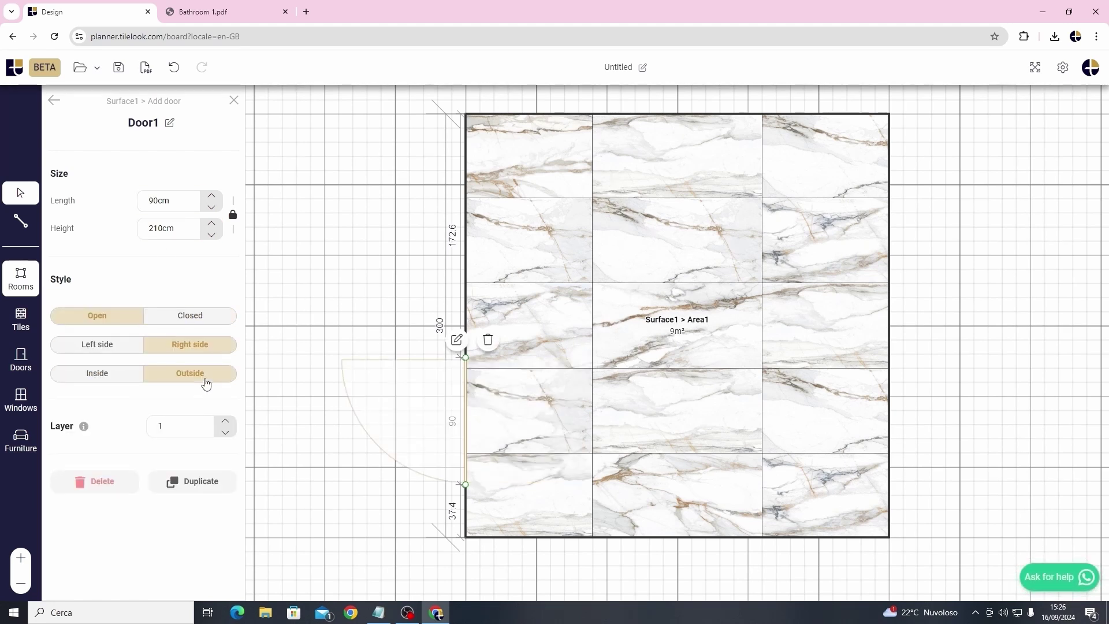
{"action": "left_click", "coordinate": [122, 377]}
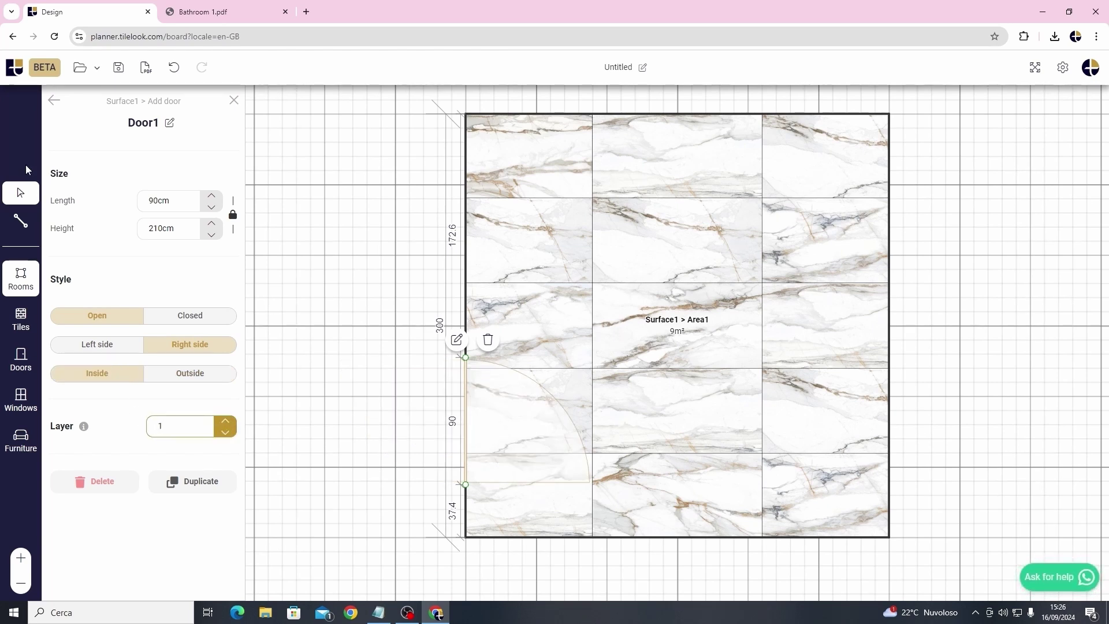
{"action": "left_click", "coordinate": [54, 102]}
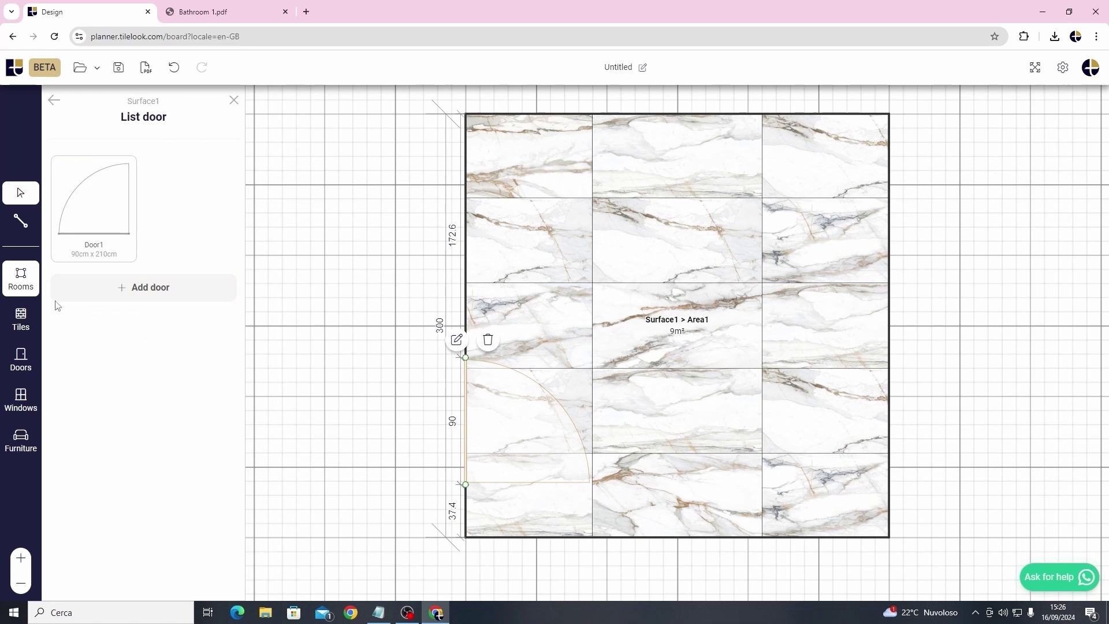
{"action": "left_click", "coordinate": [54, 102]}
Add Window1 at the centre of the top wall with a 100 cm length
{"action": "left_click", "coordinate": [124, 322]}
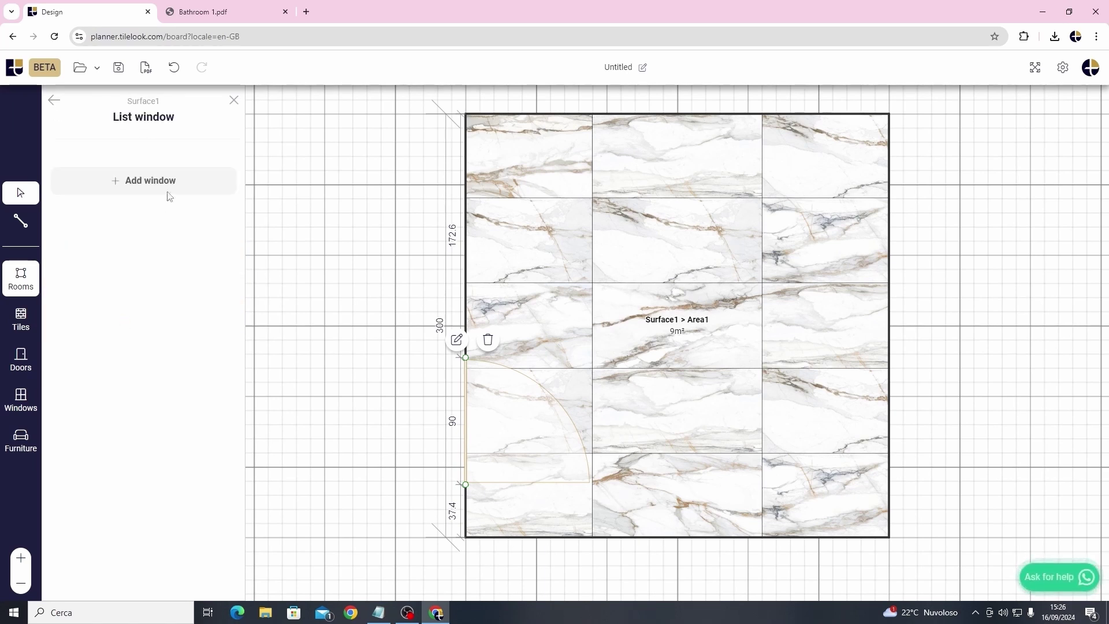
{"action": "left_click", "coordinate": [169, 189]}
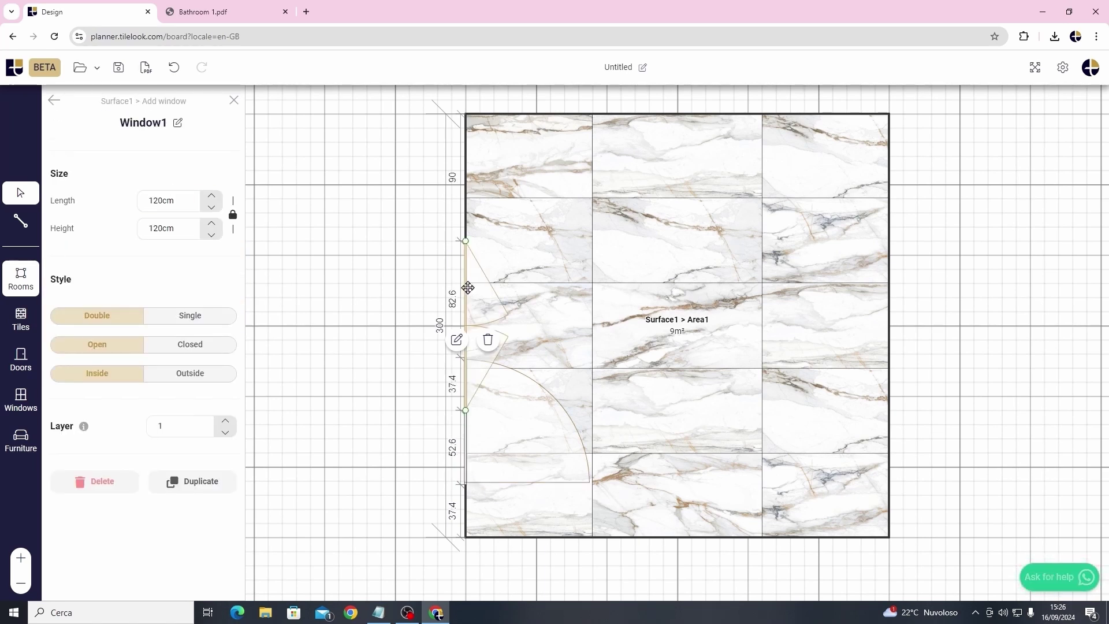
{"action": "left_click_drag", "start_coordinate": [467, 288], "coordinate": [673, 112]}
{"action": "left_click", "coordinate": [161, 201]}
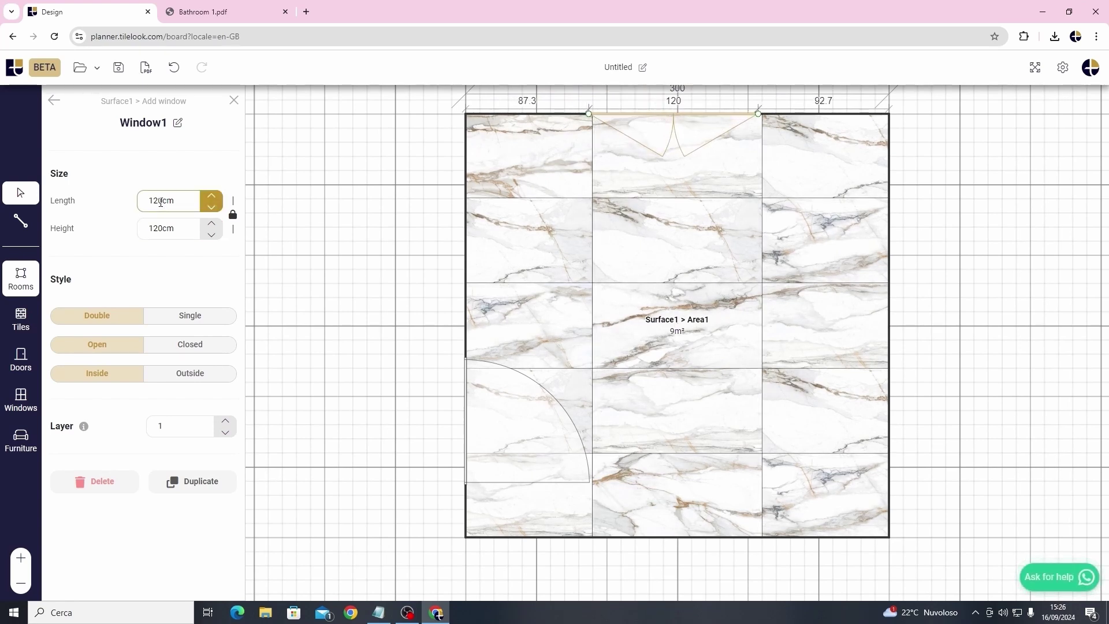
{"action": "type", "text": "100"}
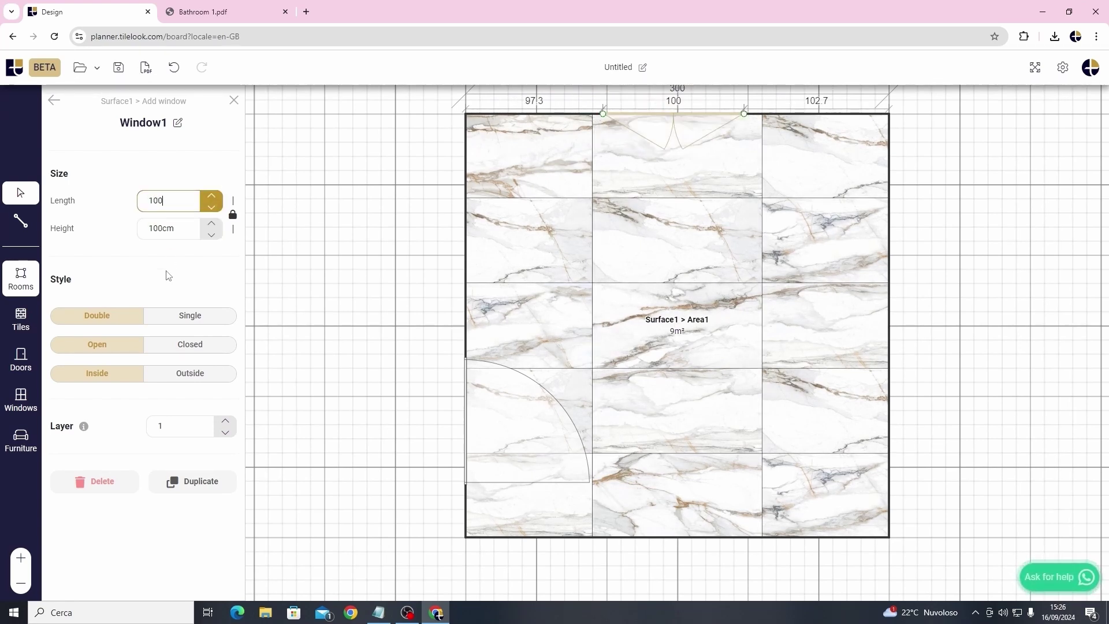
{"action": "left_click", "coordinate": [167, 273]}
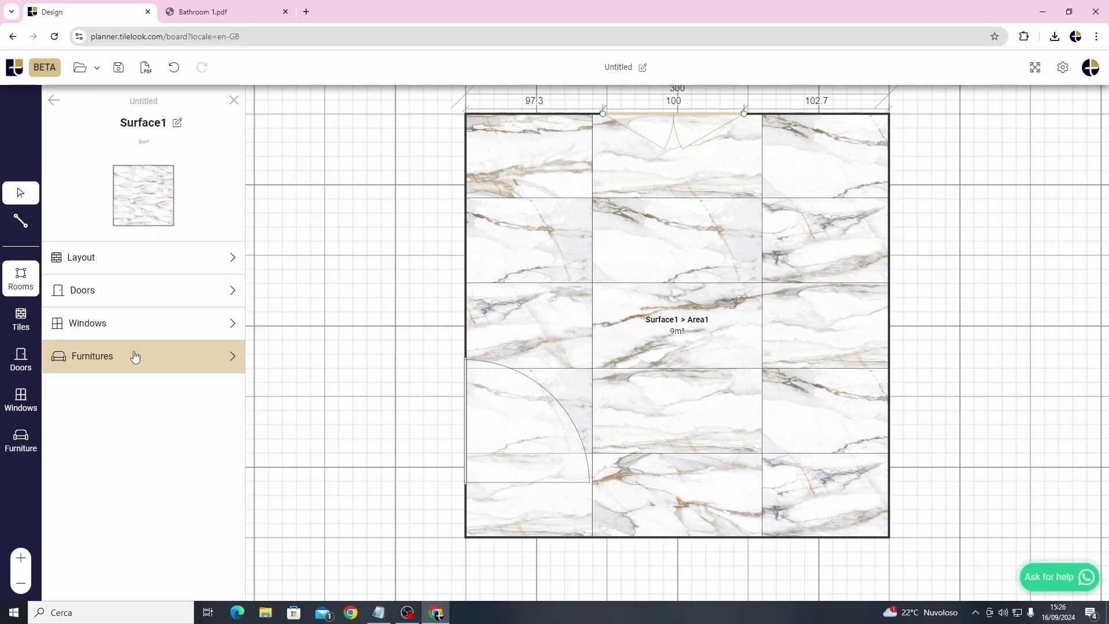
Add the Acanto toilet from favourites, rotate it to face the room, and place it at the top-left wall
{"action": "left_click", "coordinate": [134, 355]}
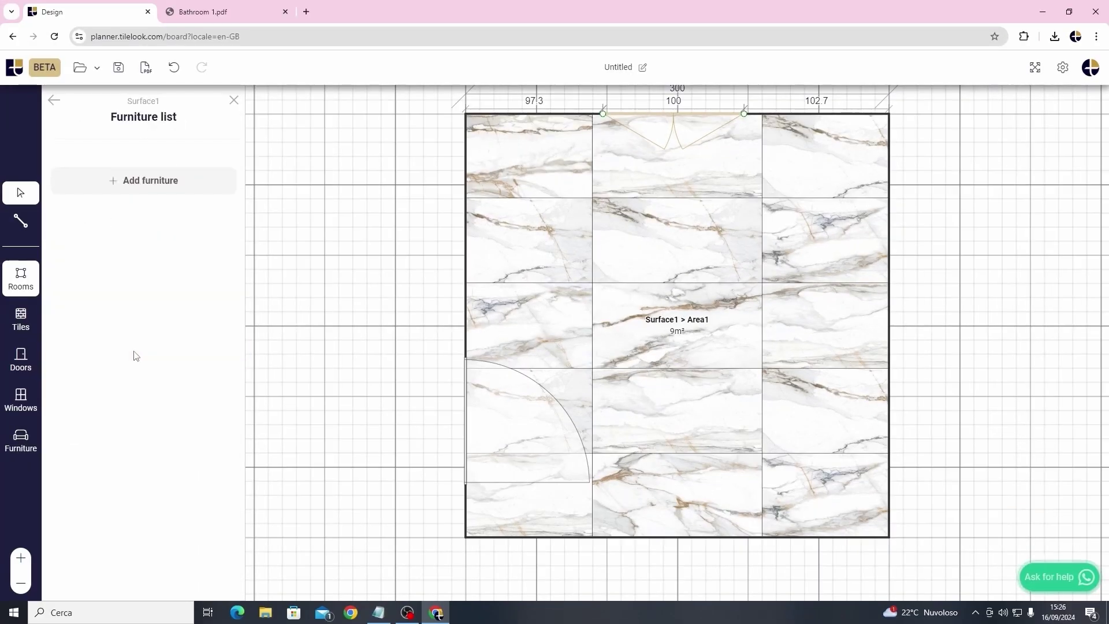
{"action": "left_click", "coordinate": [144, 184]}
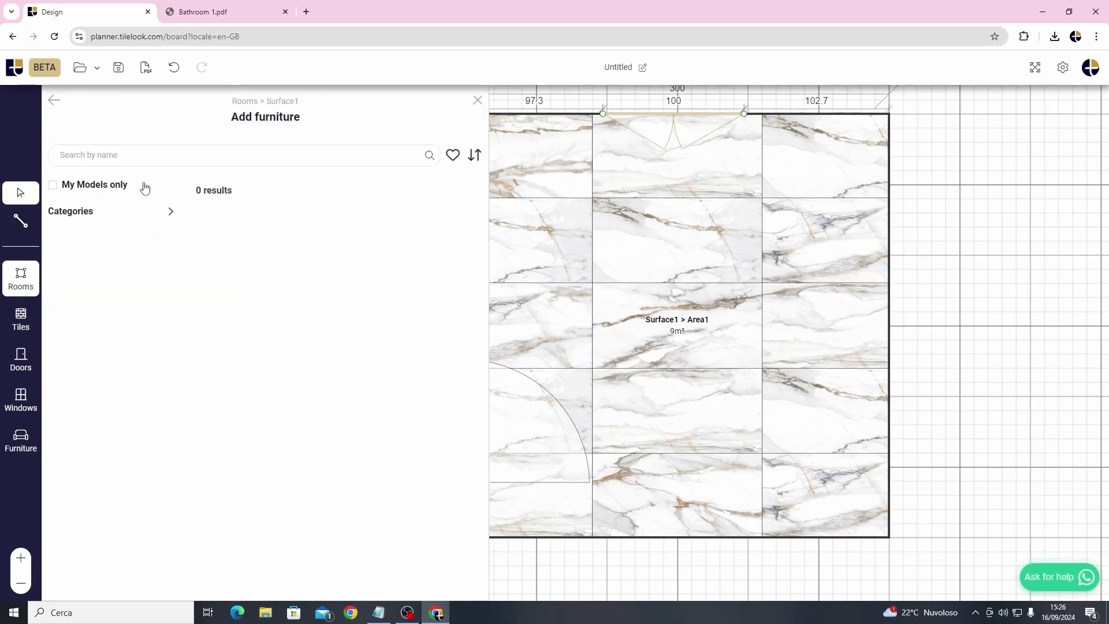
{"action": "left_click", "coordinate": [451, 155]}
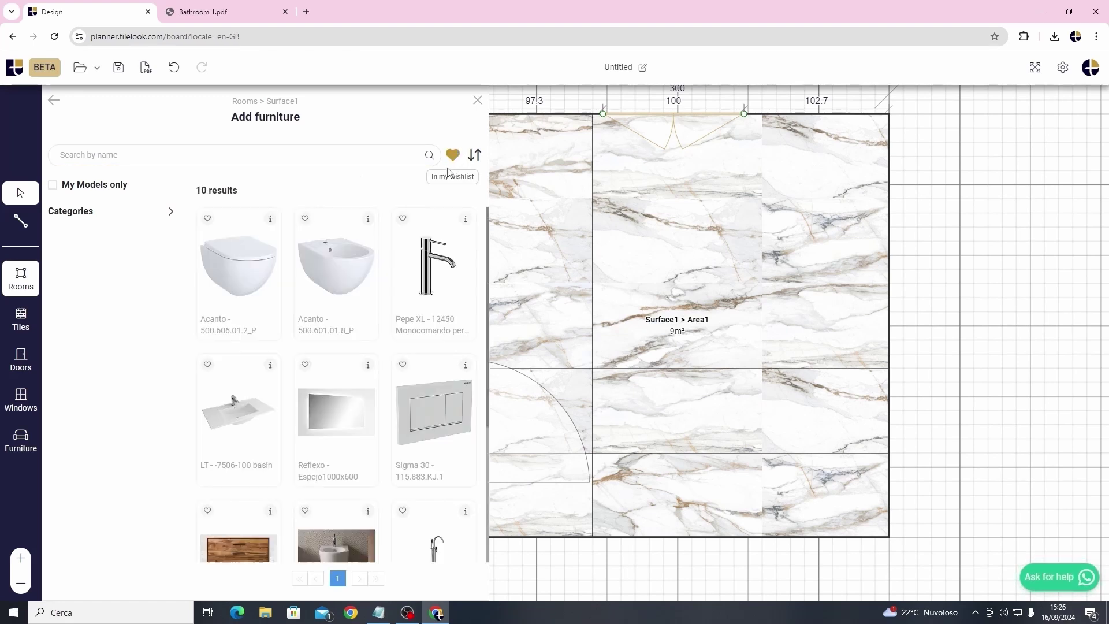
{"action": "left_click", "coordinate": [239, 264]}
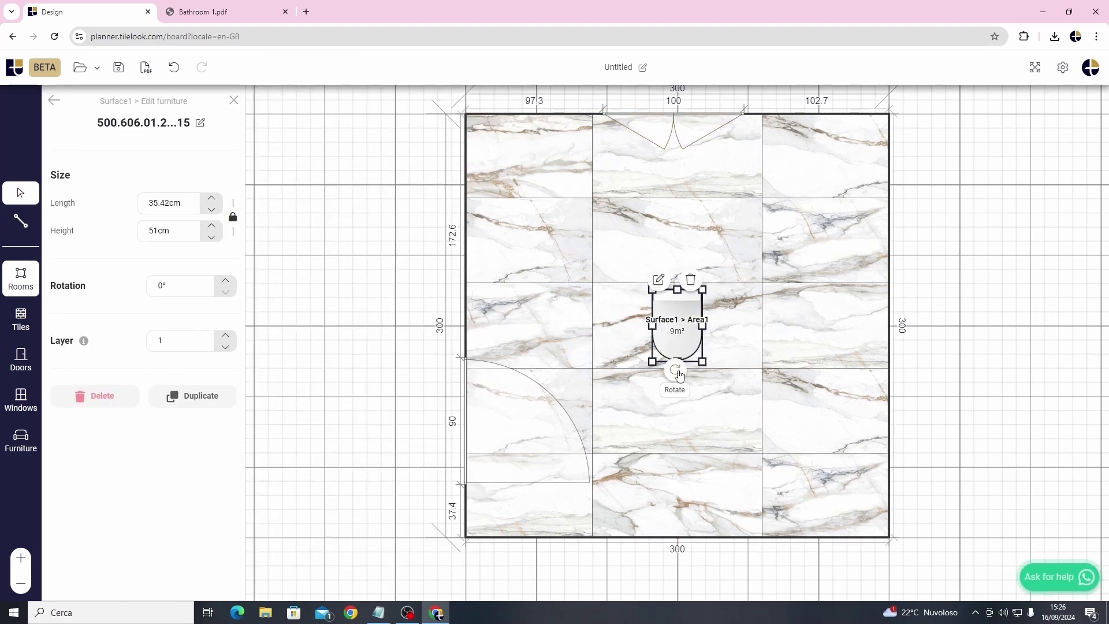
{"action": "left_click_drag", "start_coordinate": [679, 375], "coordinate": [750, 324]}
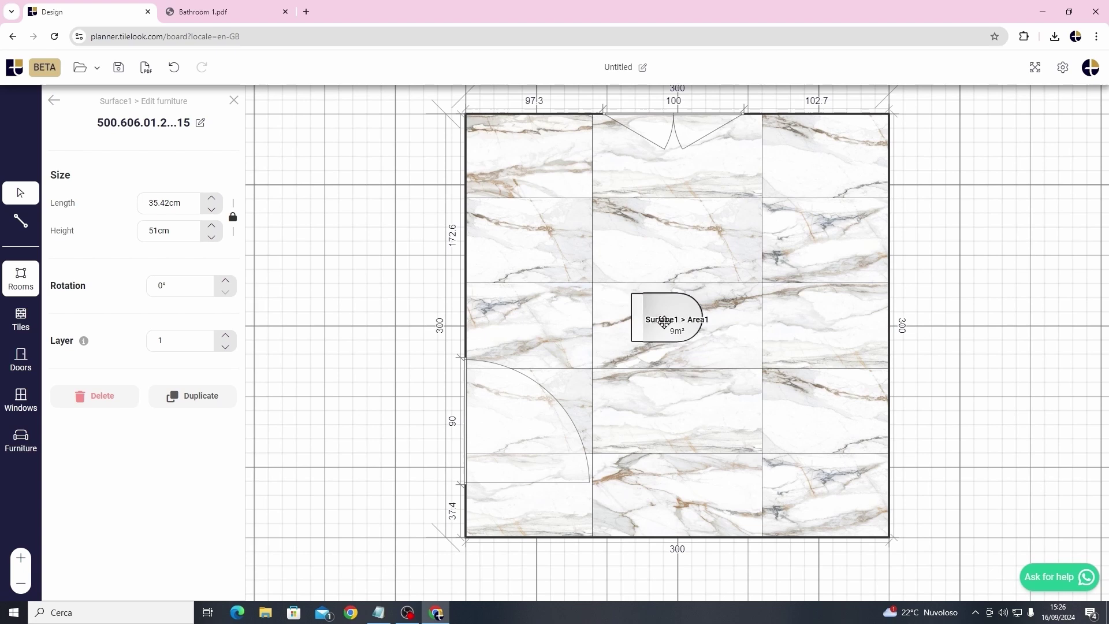
{"action": "left_click_drag", "start_coordinate": [664, 324], "coordinate": [489, 202]}
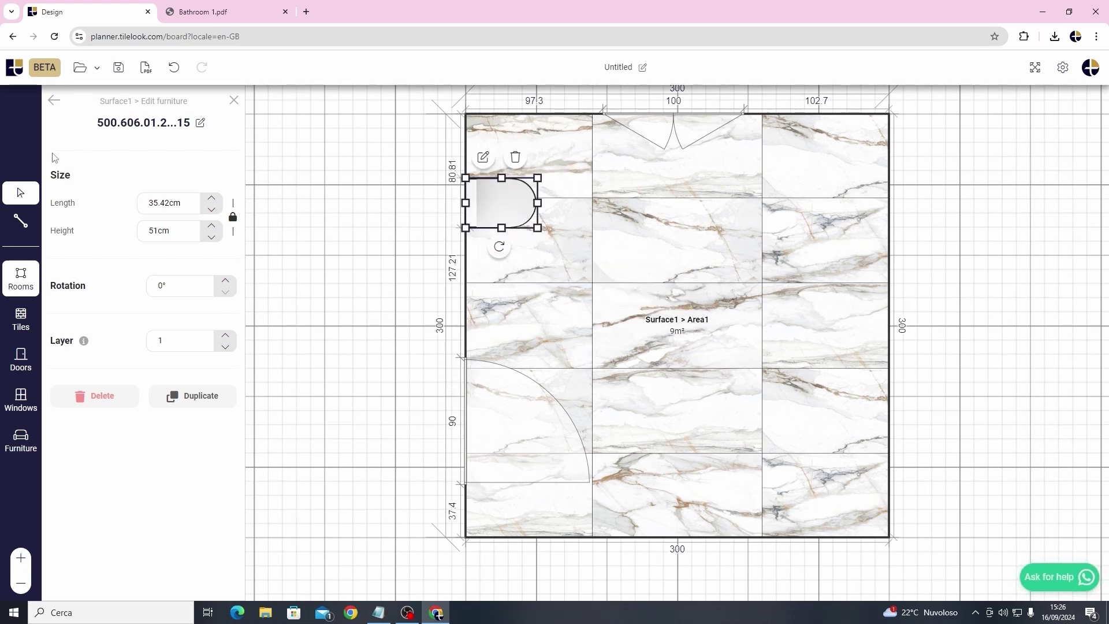
Add the 35.03 × 51 cm Acanto bidet, rotate it, and place it on the left wall below the toilet
{"action": "left_click", "coordinate": [54, 100]}
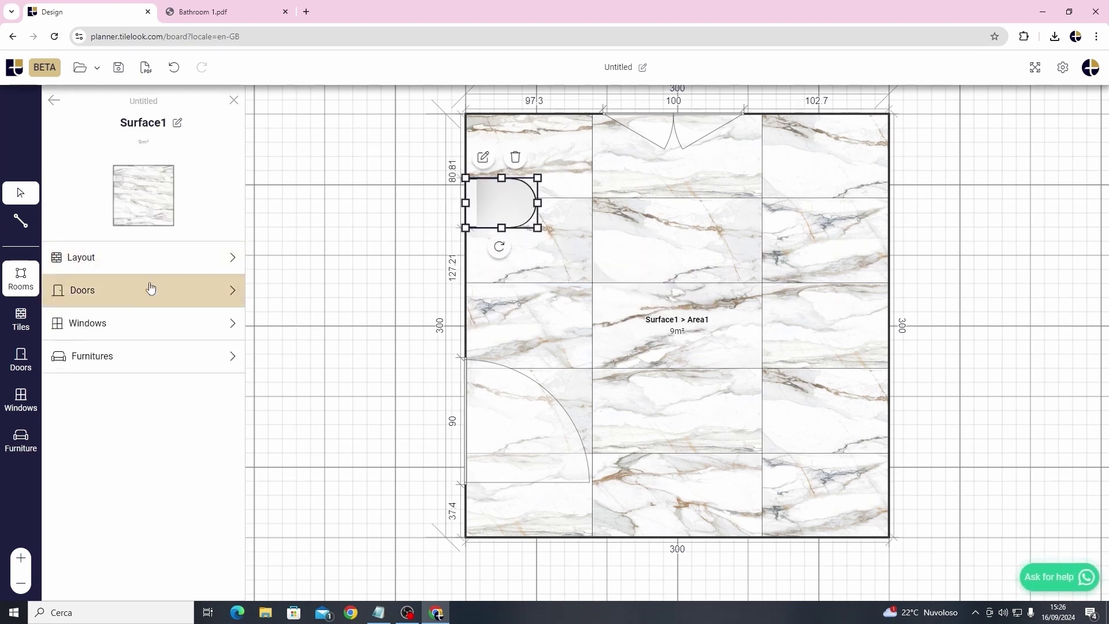
{"action": "left_click", "coordinate": [158, 356]}
{"action": "left_click", "coordinate": [134, 298]}
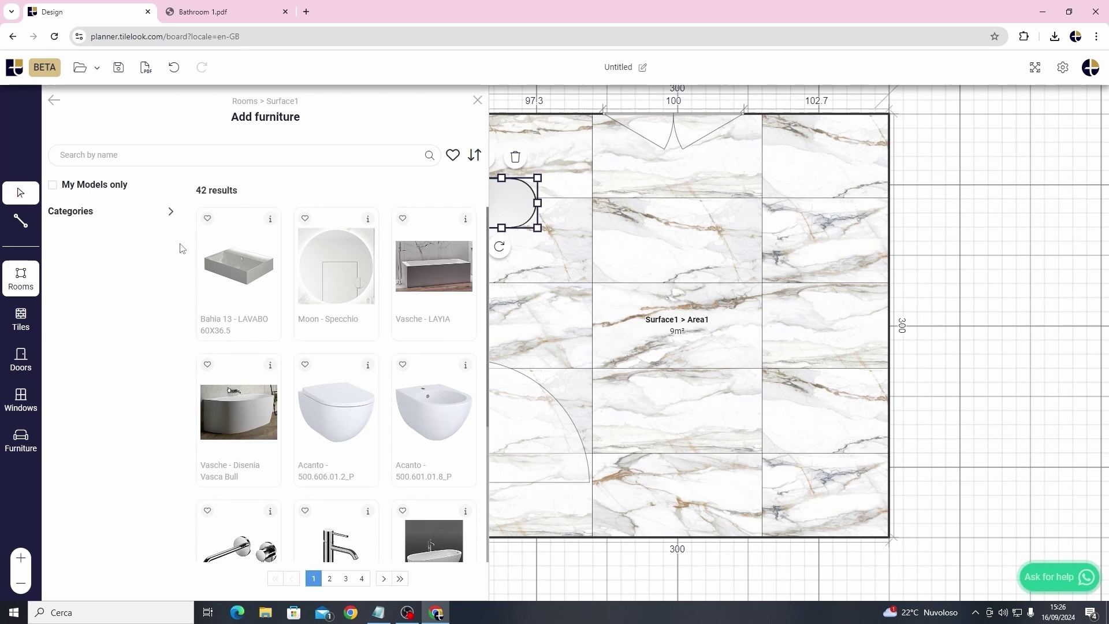
{"action": "left_click", "coordinate": [417, 400]}
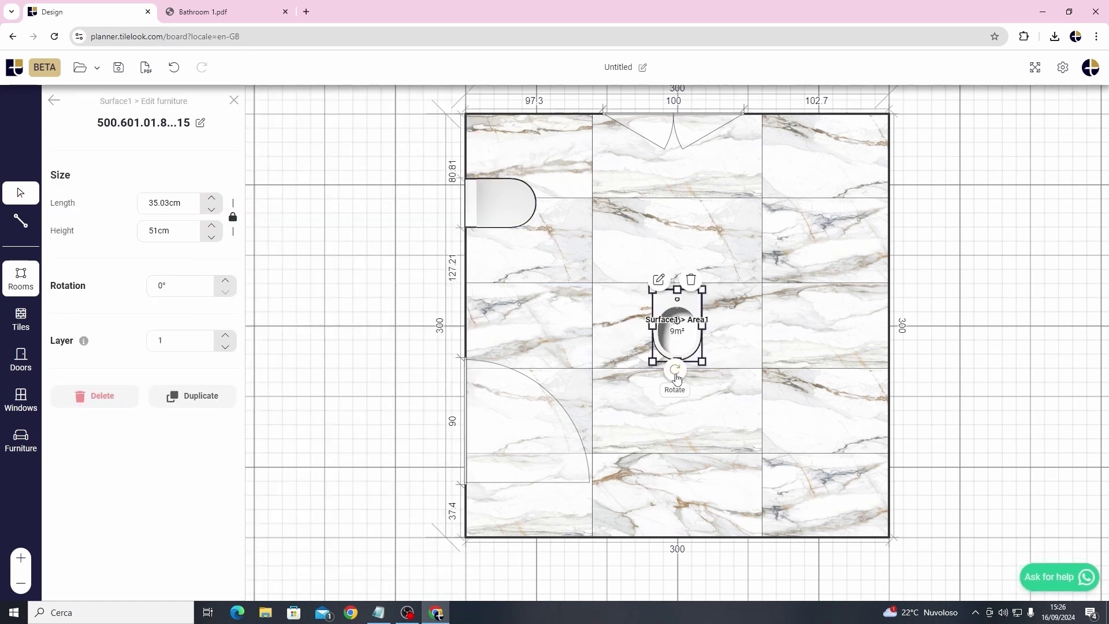
{"action": "mouse_move", "coordinate": [732, 325]}
{"action": "left_mouse_down"}
{"action": "mouse_move", "coordinate": [740, 346]}
{"action": "mouse_move", "coordinate": [735, 335]}
{"action": "left_mouse_up"}
{"action": "left_click_drag", "start_coordinate": [640, 327], "coordinate": [468, 289]}
{"action": "left_click", "coordinate": [179, 285]}
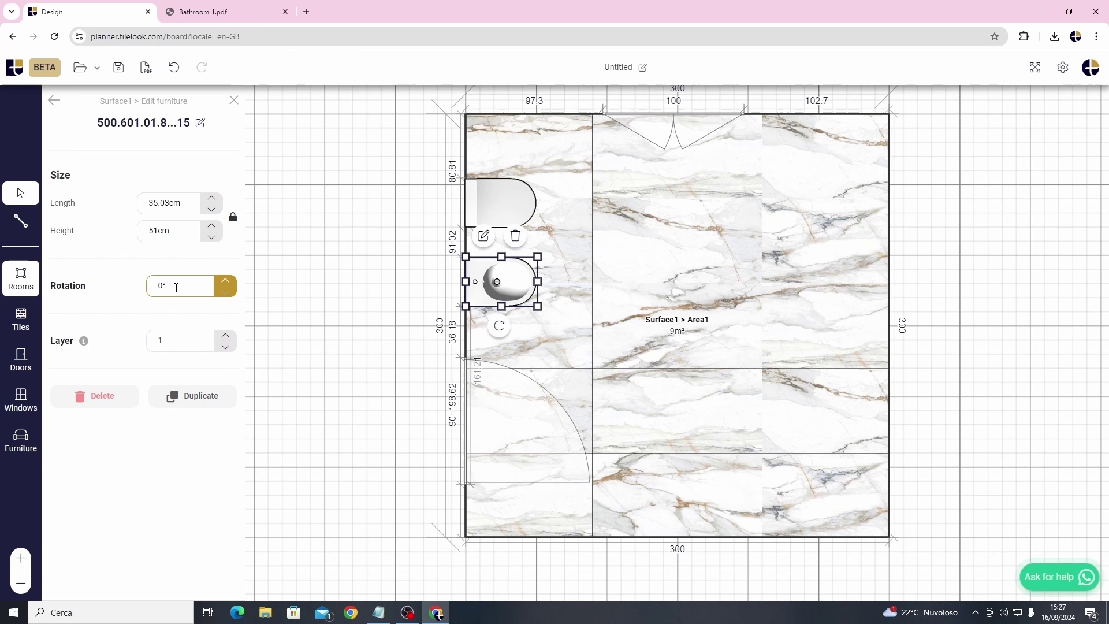
{"action": "left_click", "coordinate": [179, 340]}
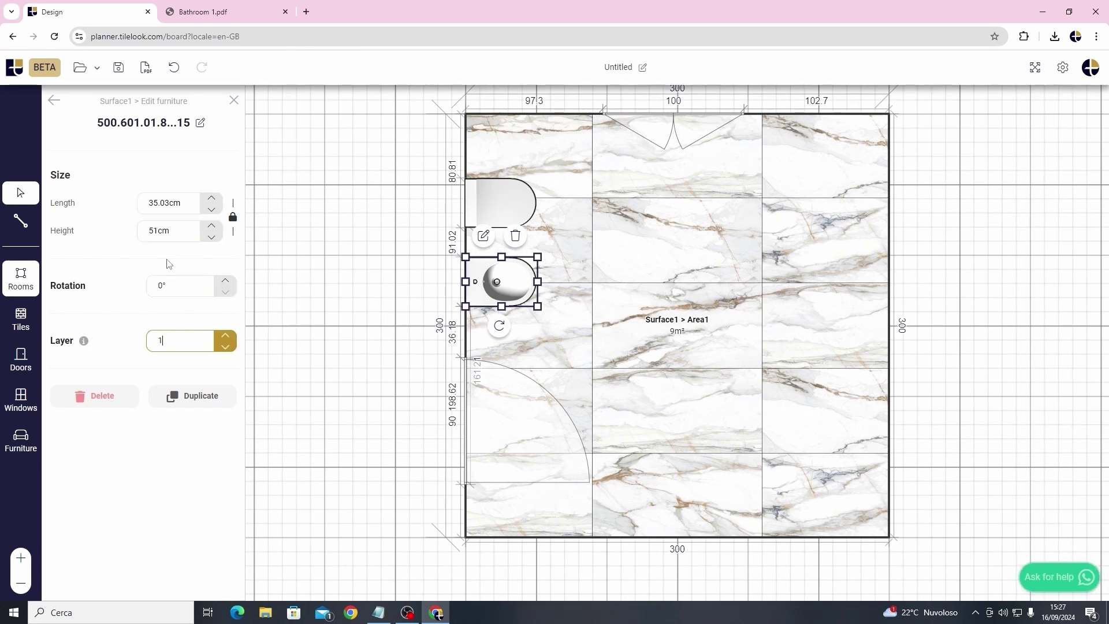
{"action": "left_click", "coordinate": [55, 107]}
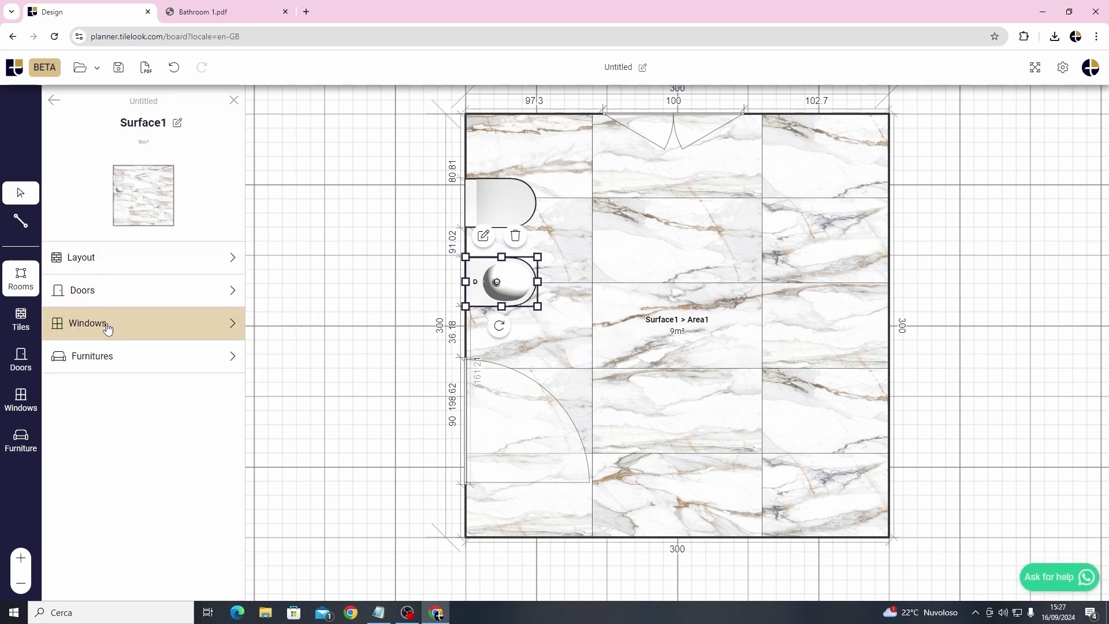
{"action": "left_click", "coordinate": [114, 353]}
Add the Bahia 13 LAVABO basin and turn it along the right wall
{"action": "left_click", "coordinate": [143, 302]}
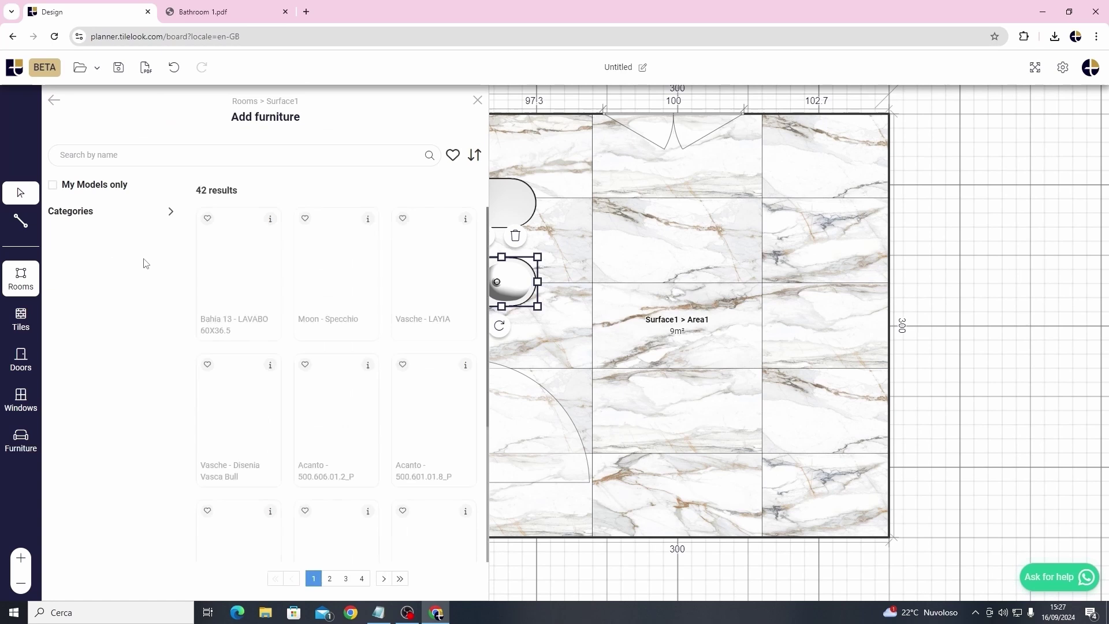
{"action": "left_click", "coordinate": [242, 271]}
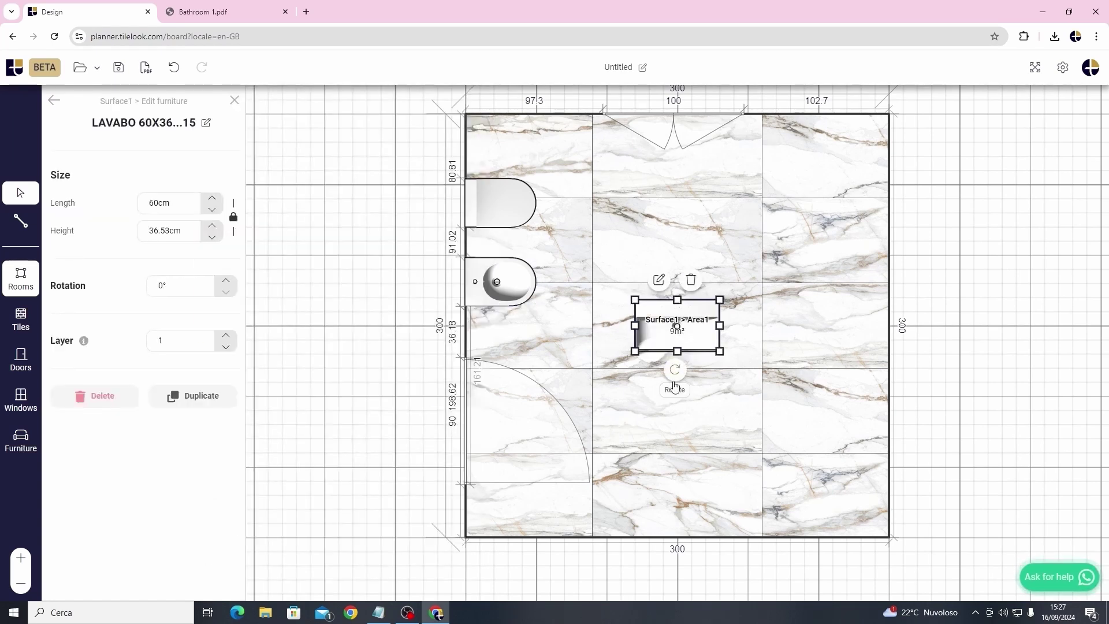
{"action": "left_click_drag", "start_coordinate": [677, 373], "coordinate": [863, 187]}
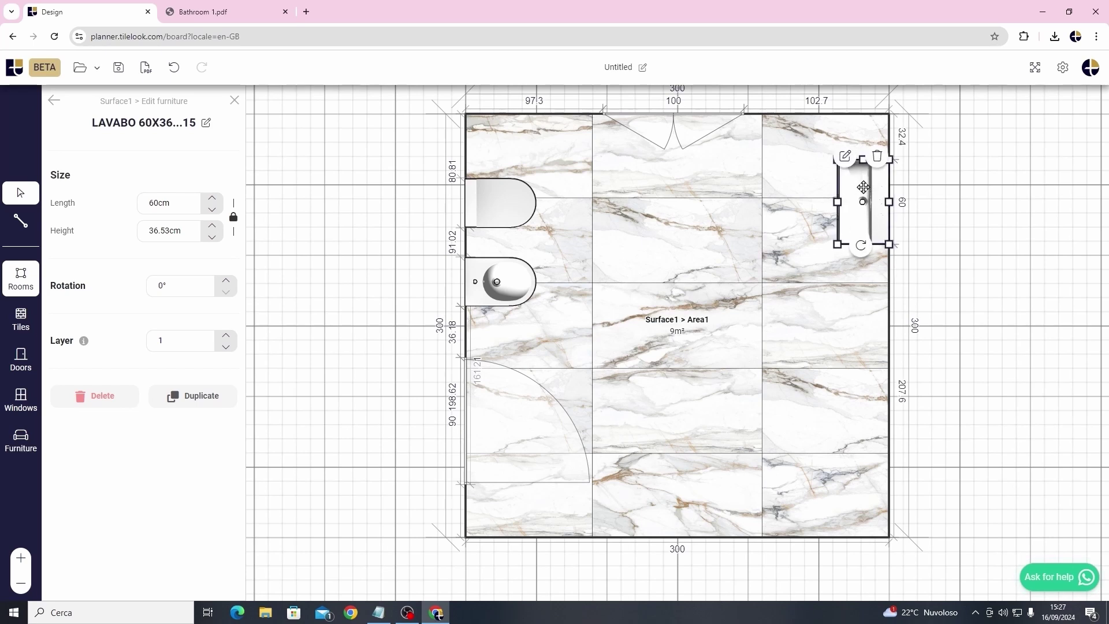
Add the 131 × 50 cm M-132 chest, rotate it 90°, set layer 0 under the basin, and fit it to the right wall
{"action": "left_click", "coordinate": [61, 102]}
{"action": "left_click", "coordinate": [166, 362]}
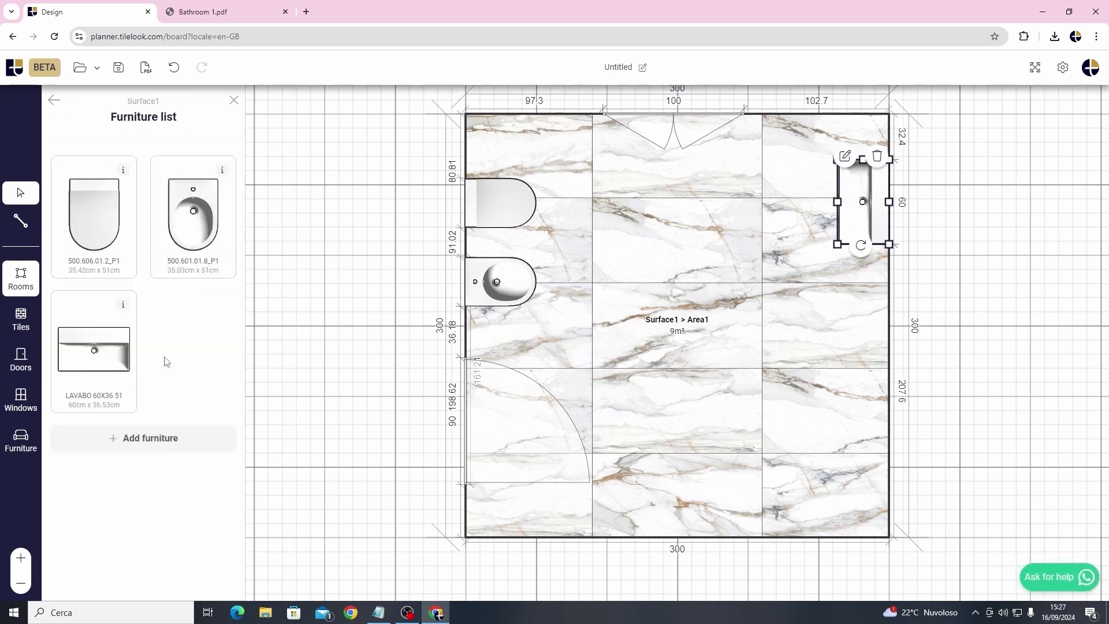
{"action": "left_click", "coordinate": [159, 437]}
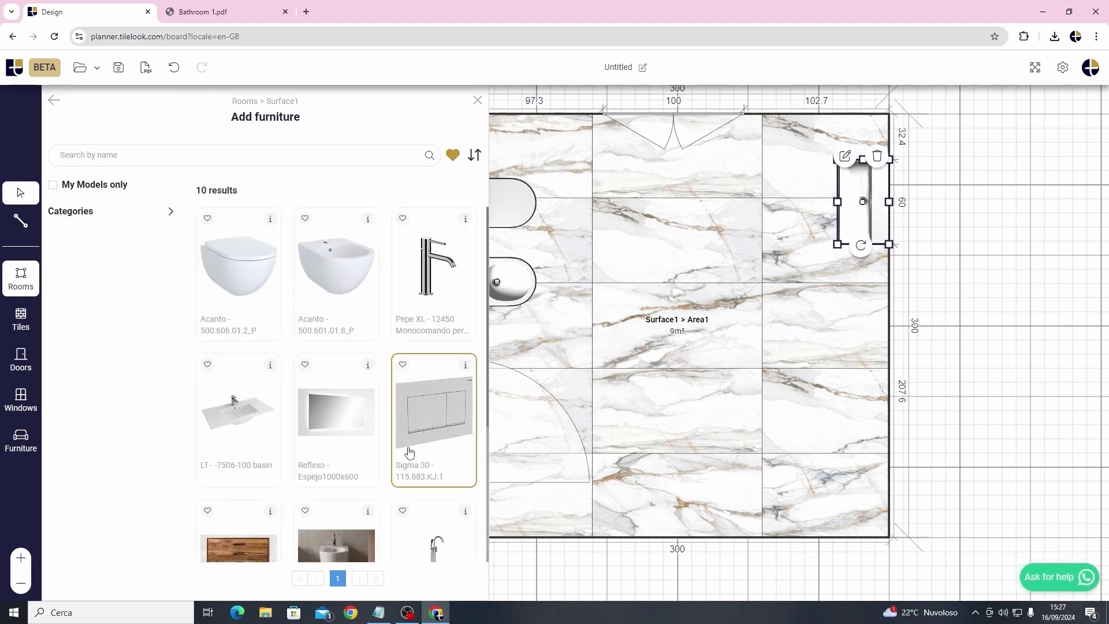
{"action": "scroll", "coordinate": [425, 416], "scroll_direction": "down", "scroll_amount": 4}
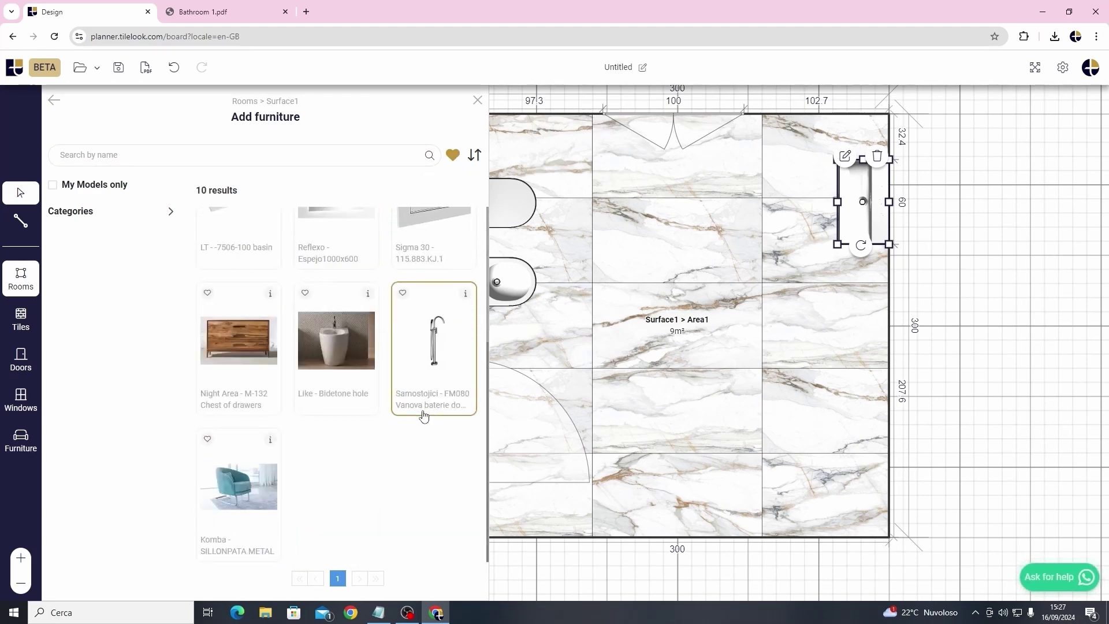
{"action": "scroll", "coordinate": [425, 416], "scroll_direction": "up", "scroll_amount": 3}
{"action": "scroll", "coordinate": [323, 415], "scroll_direction": "down", "scroll_amount": 3}
{"action": "left_click", "coordinate": [238, 341]}
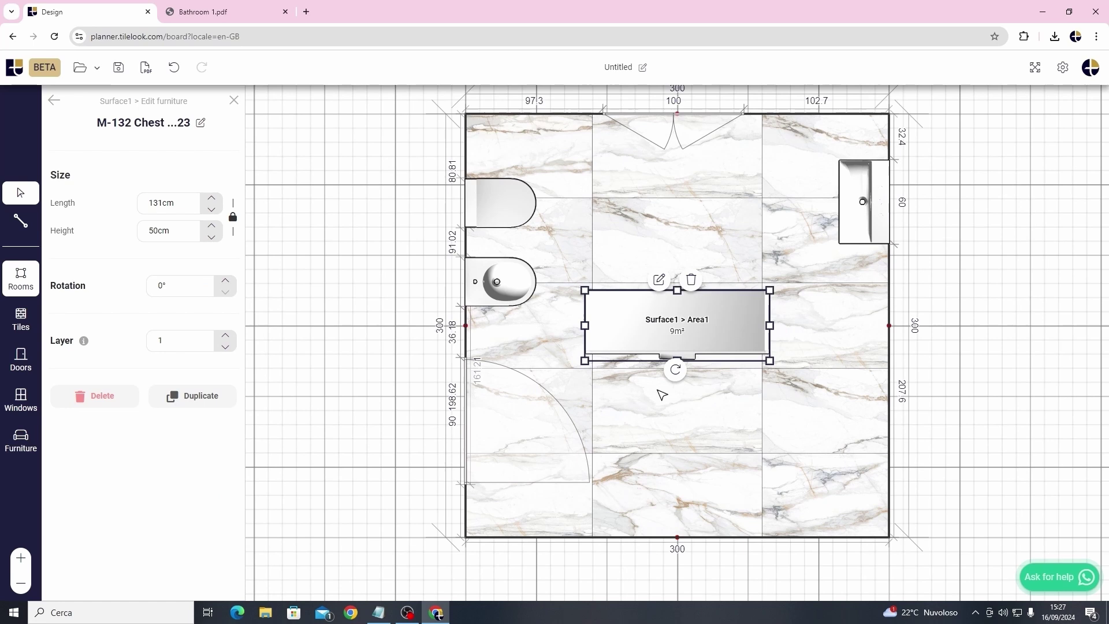
{"action": "left_click", "coordinate": [675, 370]}
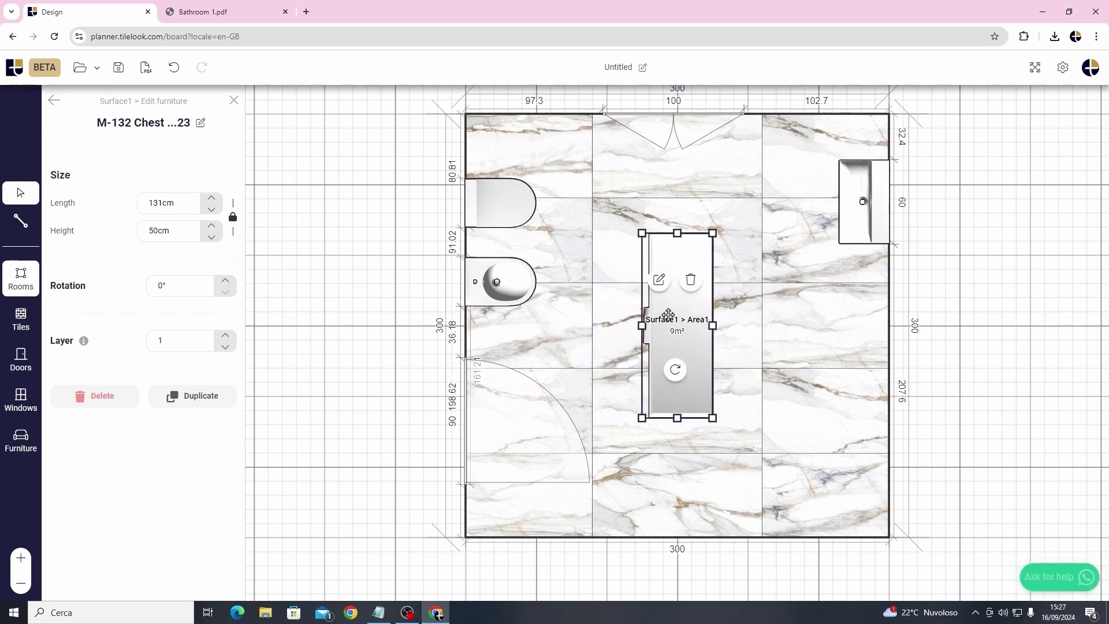
{"action": "left_click_drag", "start_coordinate": [668, 315], "coordinate": [842, 210]}
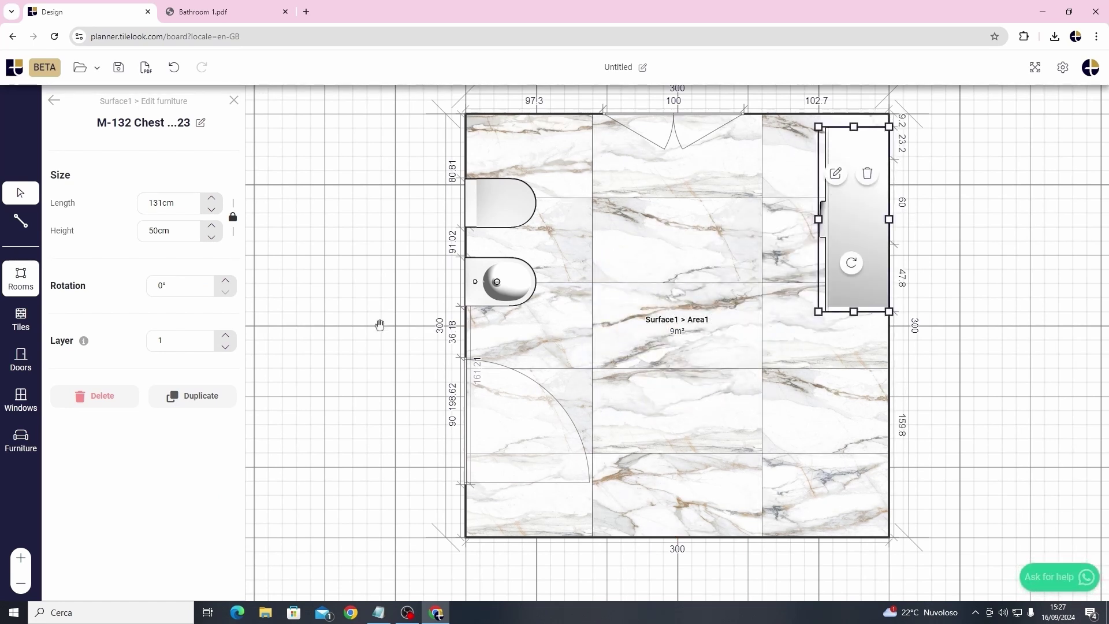
{"action": "left_click", "coordinate": [225, 346]}
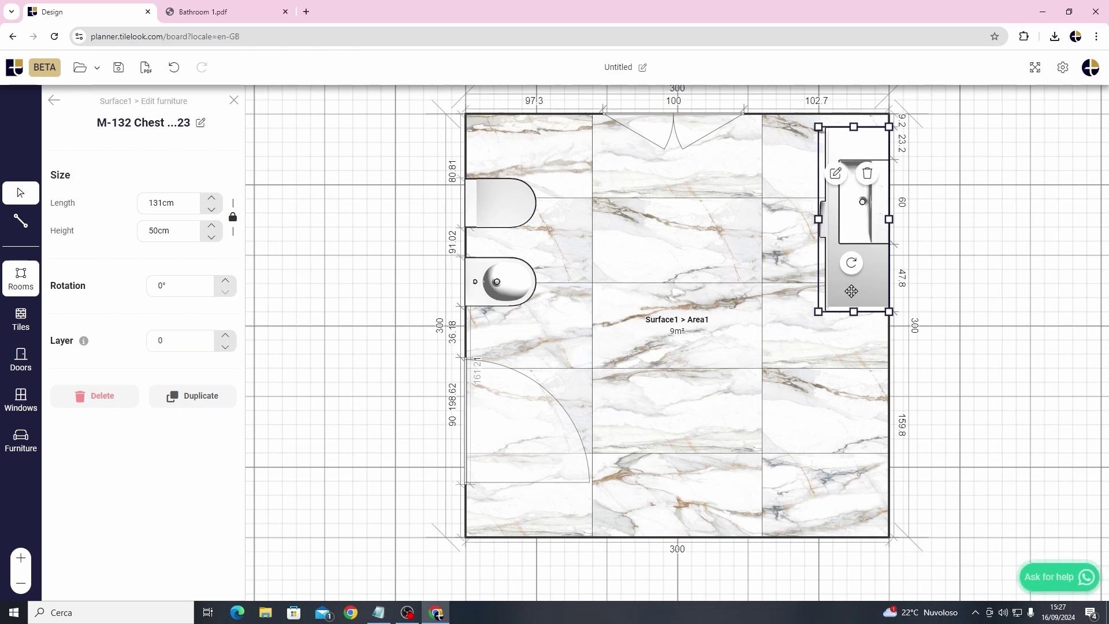
{"action": "left_click_drag", "start_coordinate": [851, 291], "coordinate": [849, 283]}
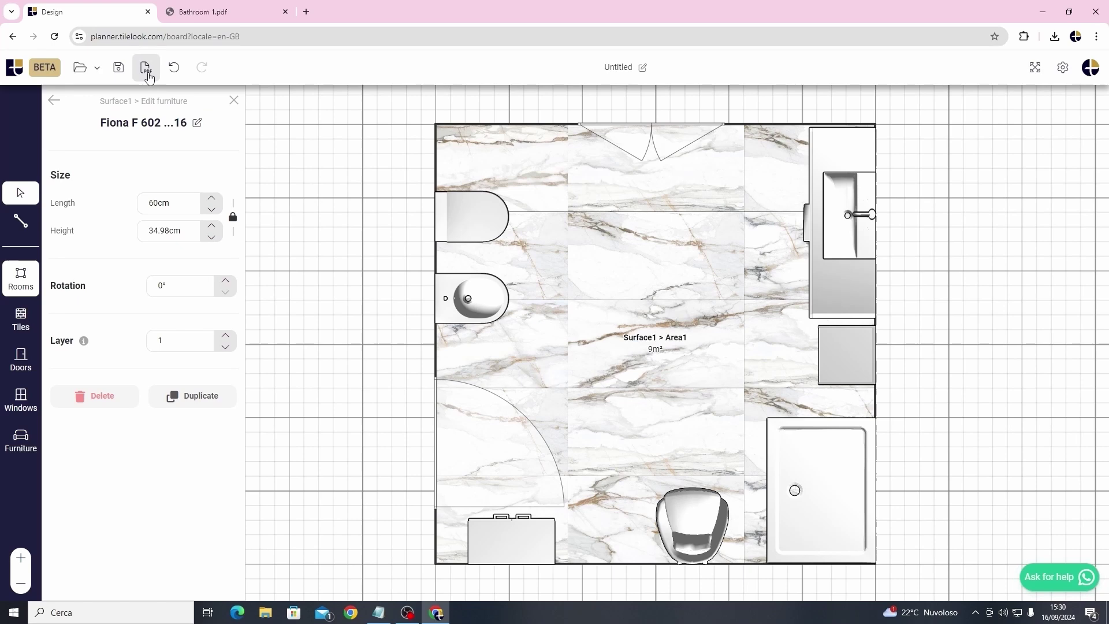
Save the project as 'bathroom 2' and export the plan to bathroom 2.pdf
{"action": "left_click", "coordinate": [97, 72]}
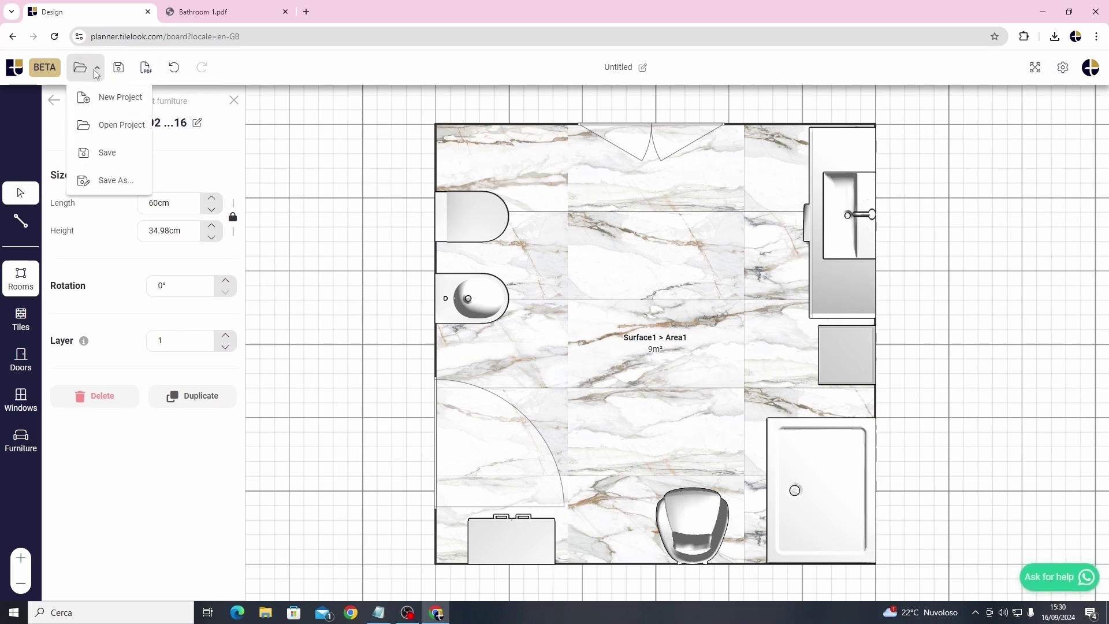
{"action": "left_click", "coordinate": [106, 152]}
{"action": "left_click", "coordinate": [537, 311]}
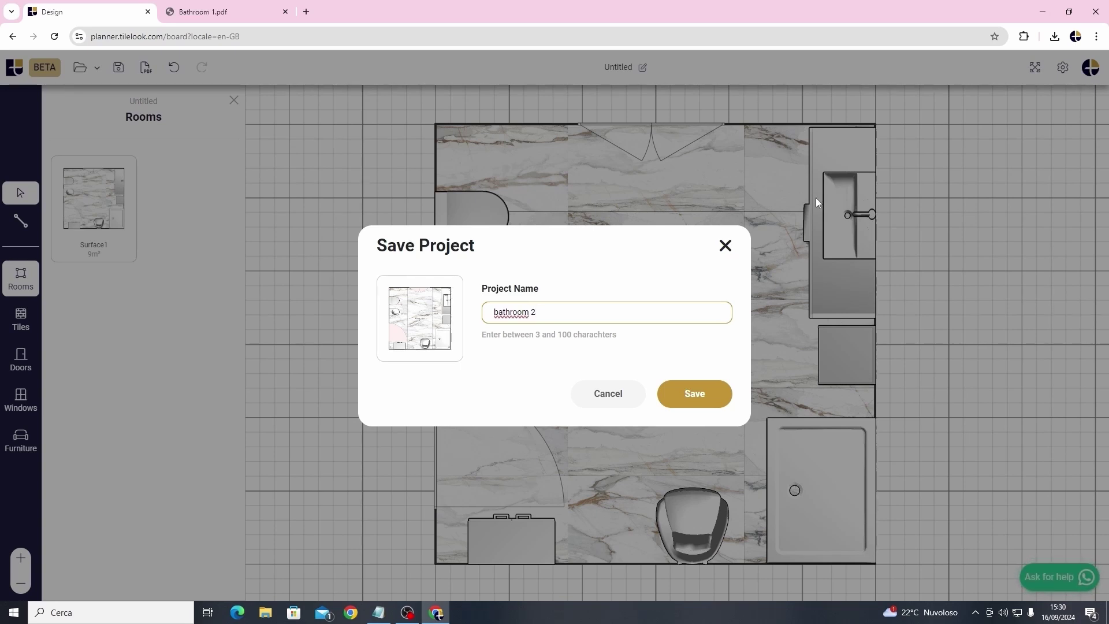
{"action": "left_click", "coordinate": [687, 399]}
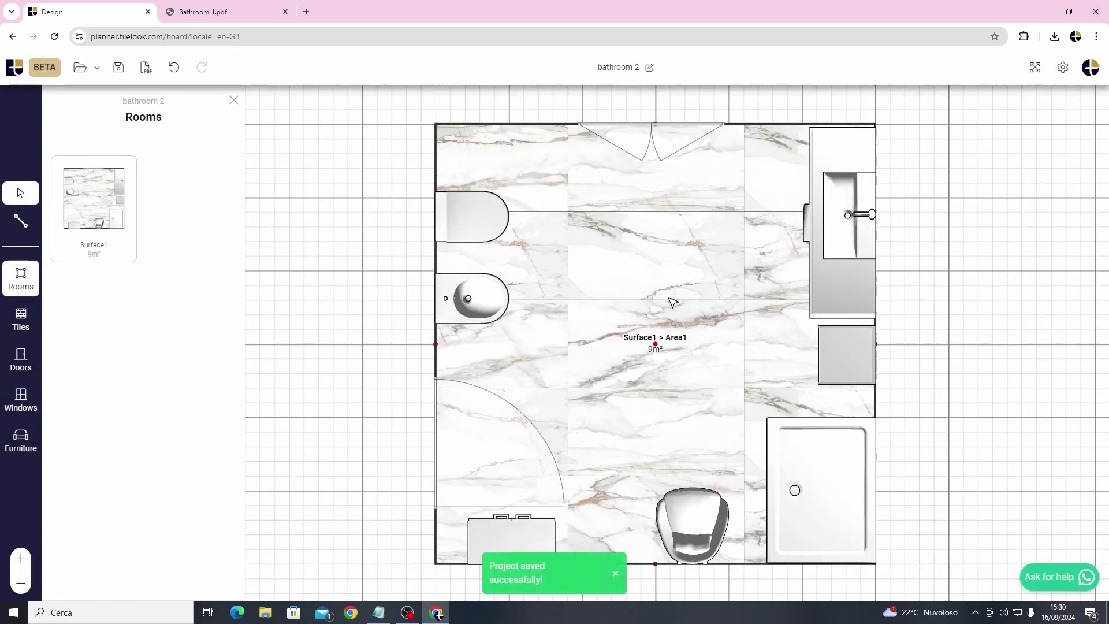
{"action": "left_click", "coordinate": [146, 77]}
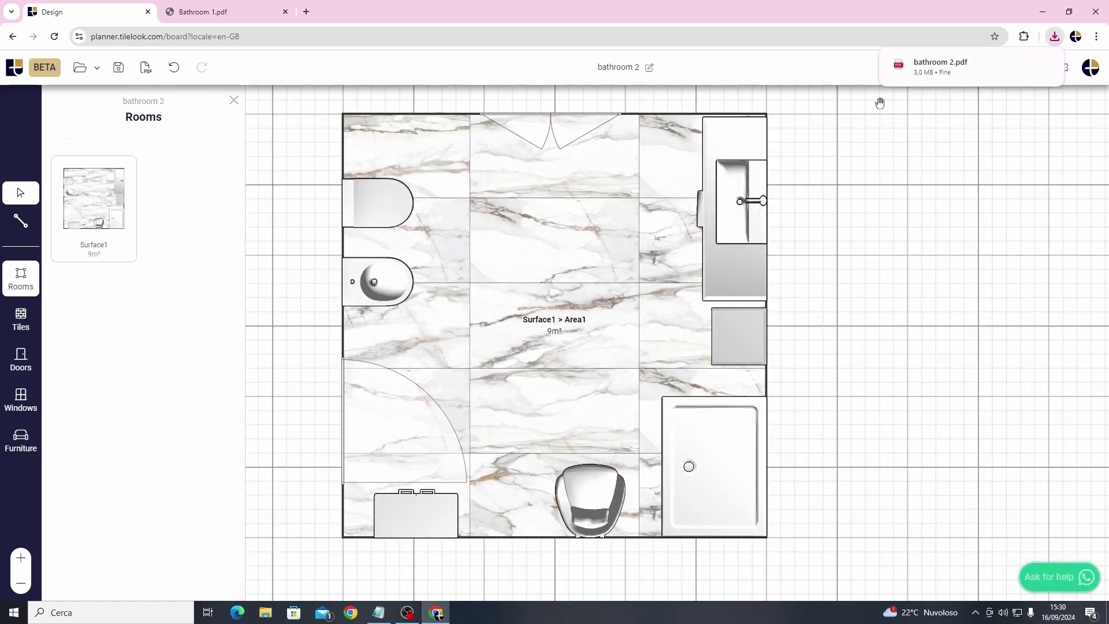
Review bathroom 2.pdf down to page 4's Grid pattern with 2 mm #000000 grout, then return to the planner
{"action": "left_click", "coordinate": [931, 64]}
{"action": "left_click_drag", "start_coordinate": [547, 164], "coordinate": [320, 159]}
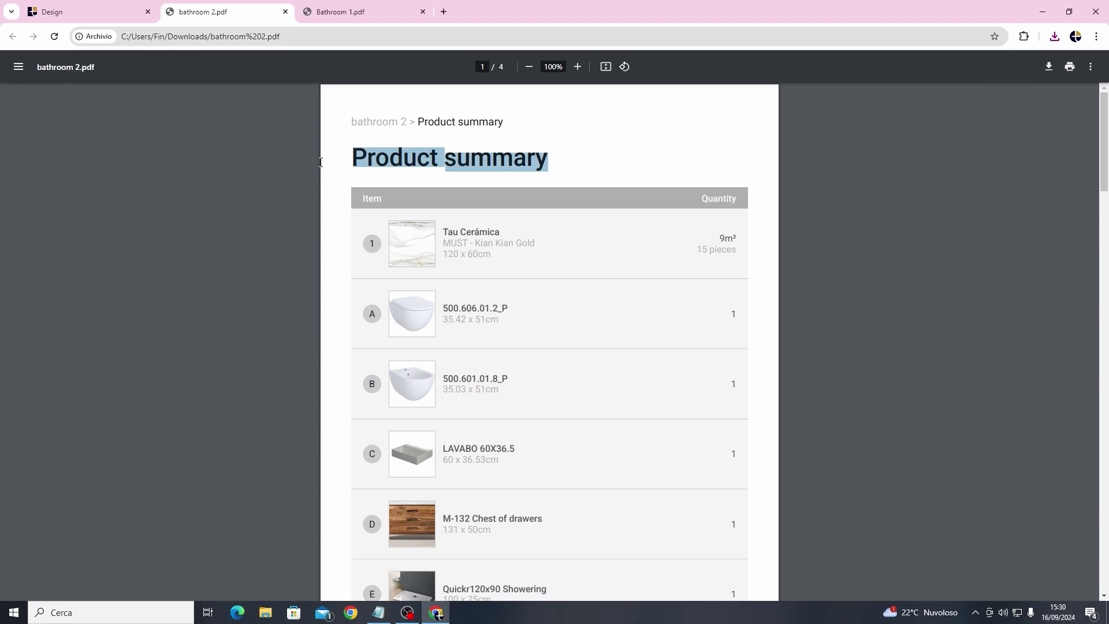
{"action": "left_click_drag", "start_coordinate": [1104, 135], "coordinate": [1069, 483]}
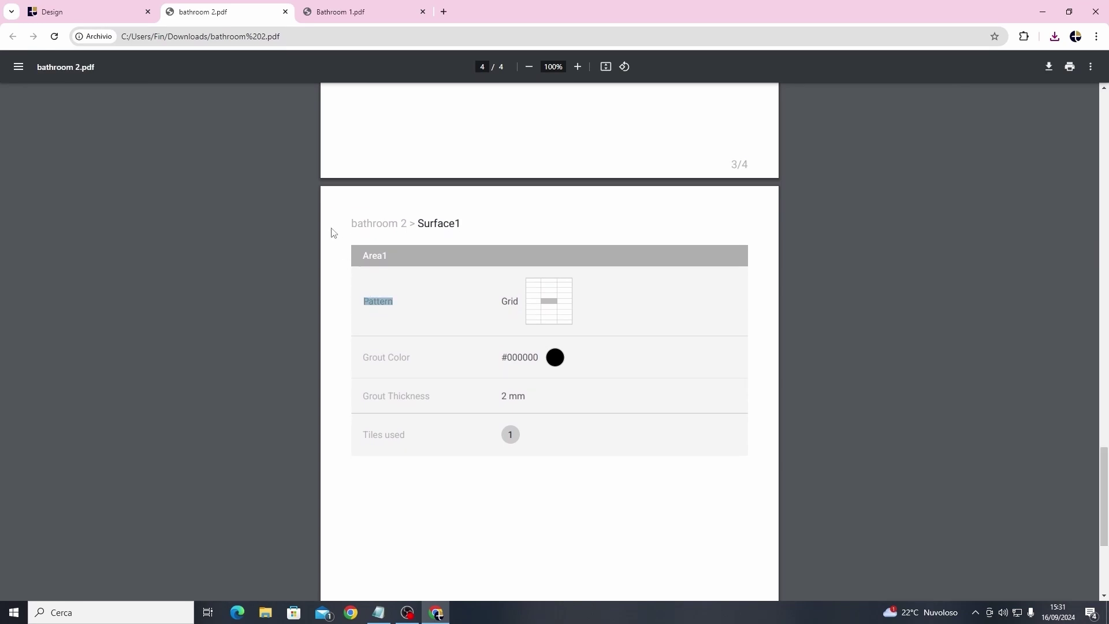
{"action": "key", "text": "ctrl+shift+Tab"}
{"action": "scroll", "coordinate": [190, 302], "scroll_direction": "down", "scroll_amount": 10}
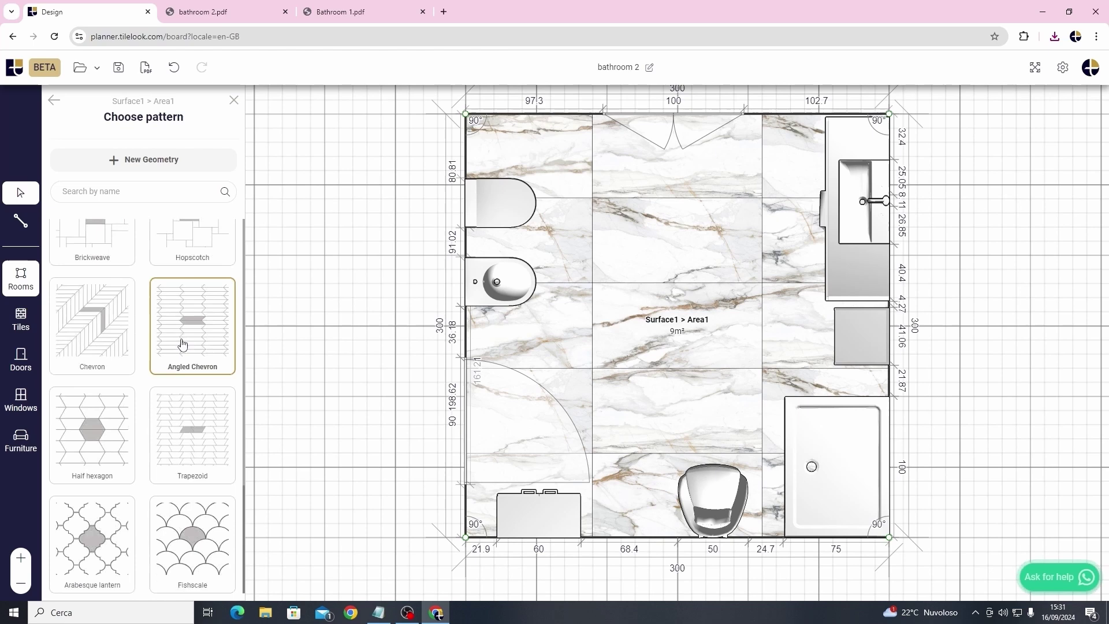
{"action": "scroll", "coordinate": [185, 418], "scroll_direction": "down", "scroll_amount": 4}
{"action": "scroll", "coordinate": [173, 456], "scroll_direction": "up", "scroll_amount": 3}
{"action": "scroll", "coordinate": [178, 461], "scroll_direction": "down", "scroll_amount": 3}
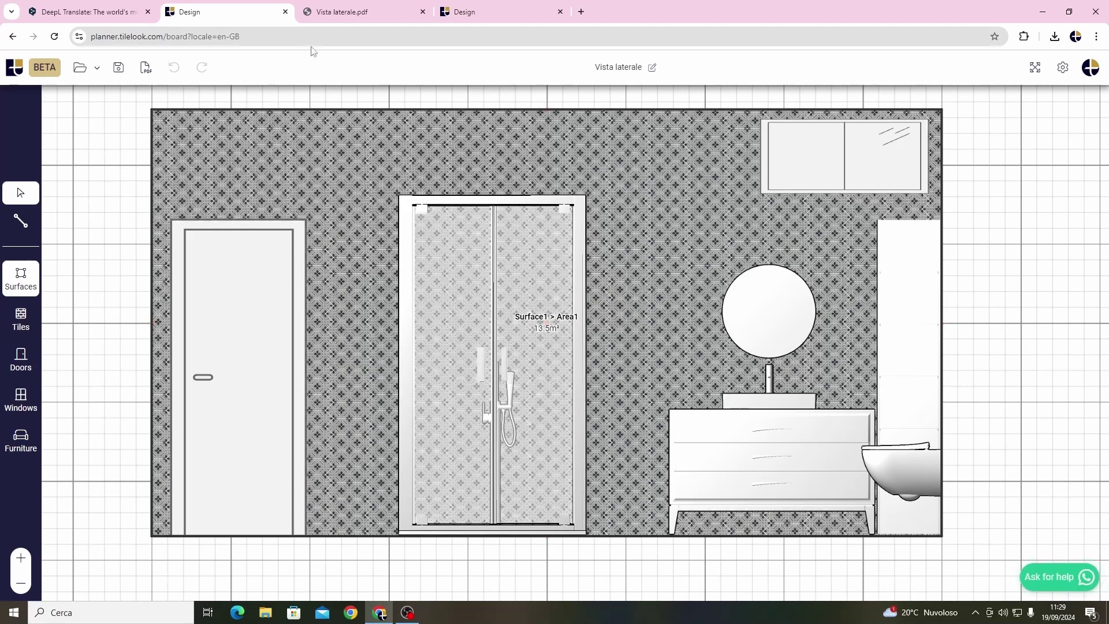
Scroll the Vista laterale PDF to page 3 showing the Superficie1 elevation drawing
{"action": "left_click", "coordinate": [339, 17]}
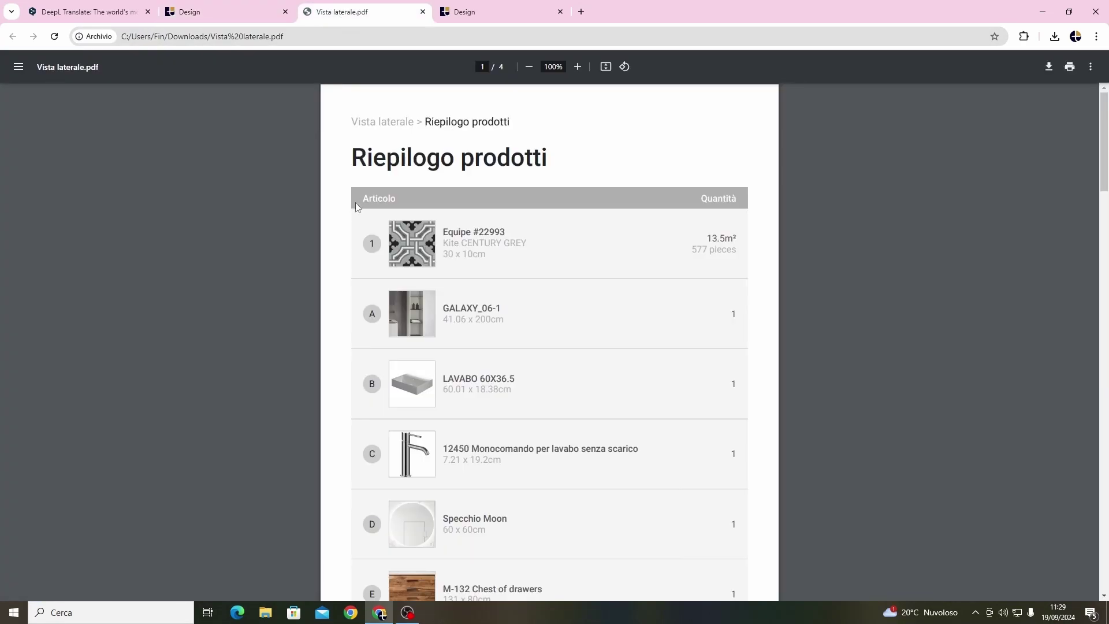
{"action": "left_click_drag", "start_coordinate": [1106, 132], "coordinate": [1105, 368]}
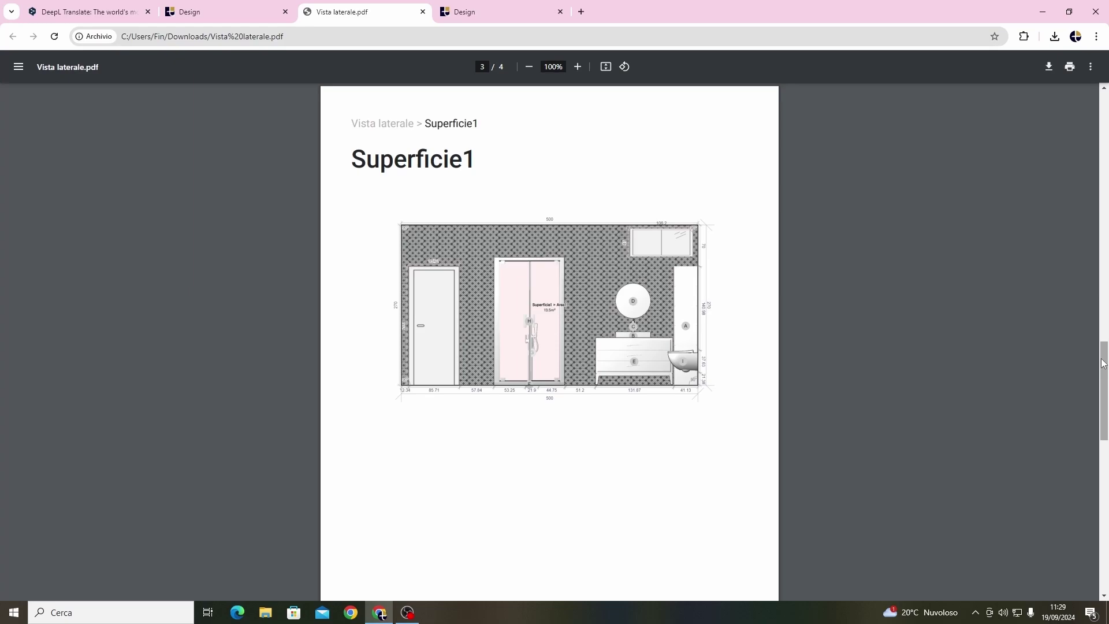